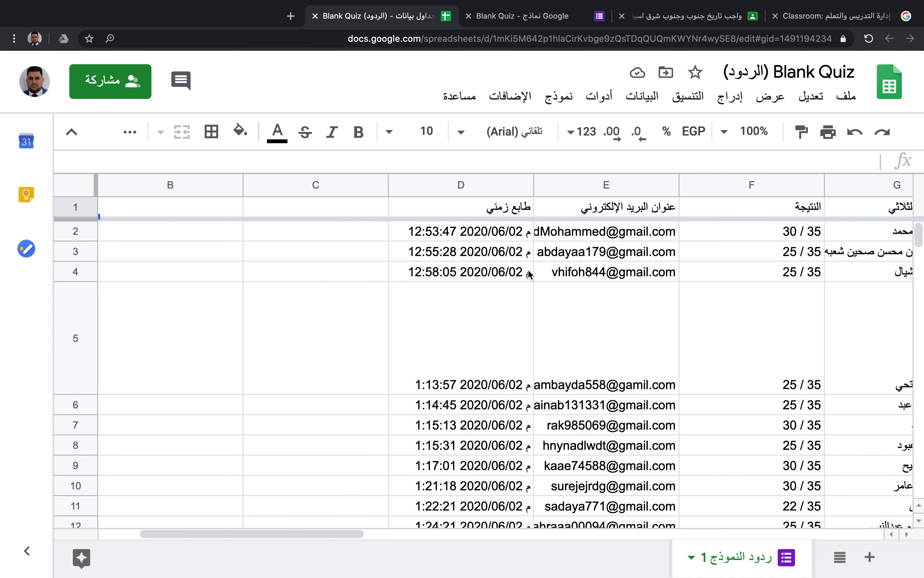
Step: Look through the quiz response columns in the sheet, from timestamps and scores to the essay answers
scroll(529, 269, "right", 5)
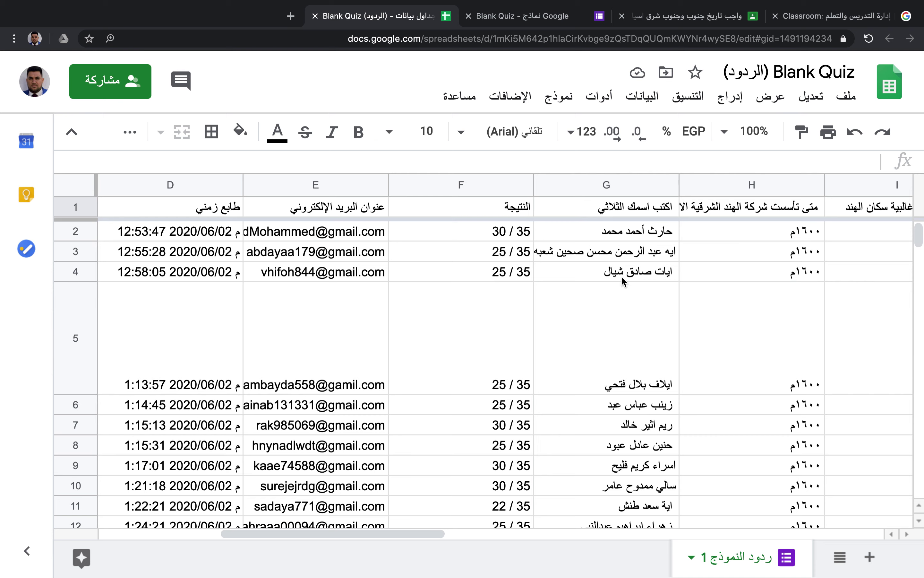
scroll(624, 431, "right", 4)
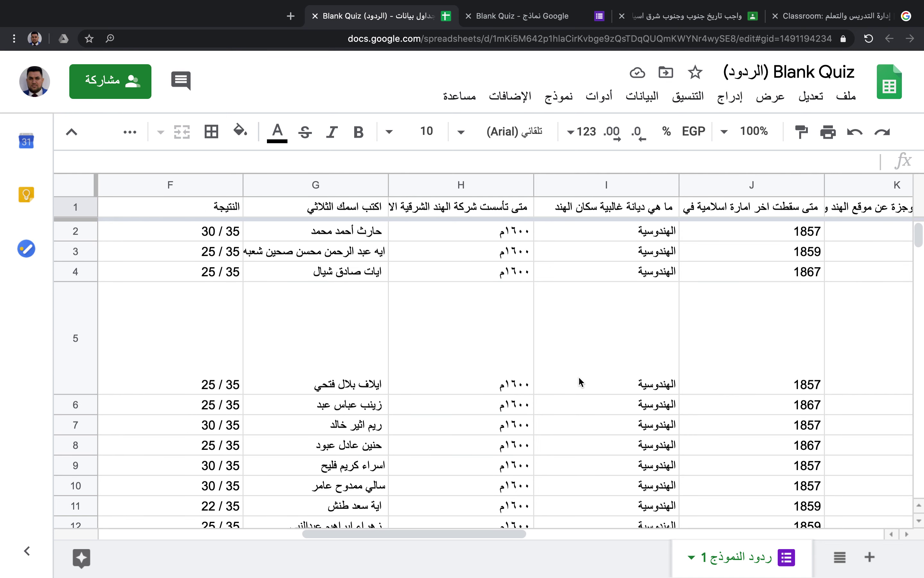
left_click(768, 267)
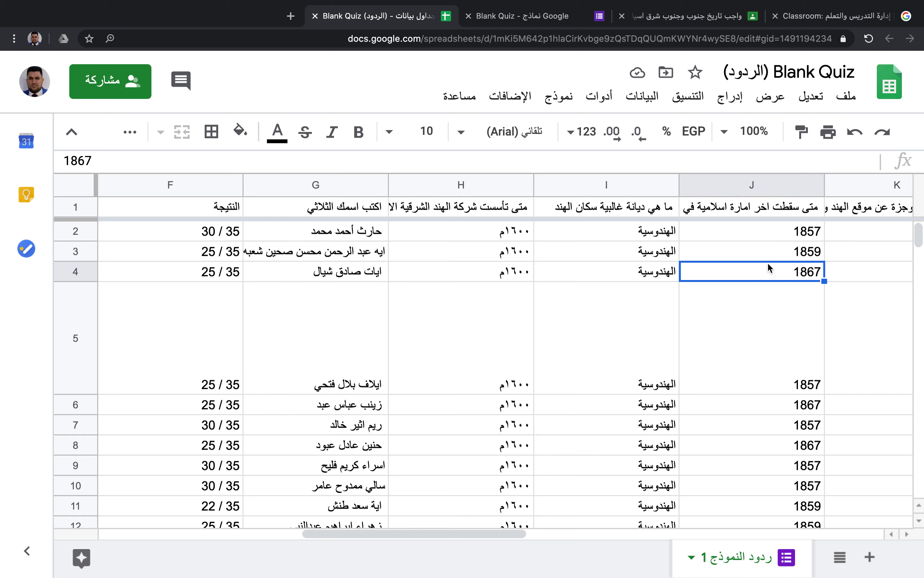
scroll(768, 267, "right", 8)
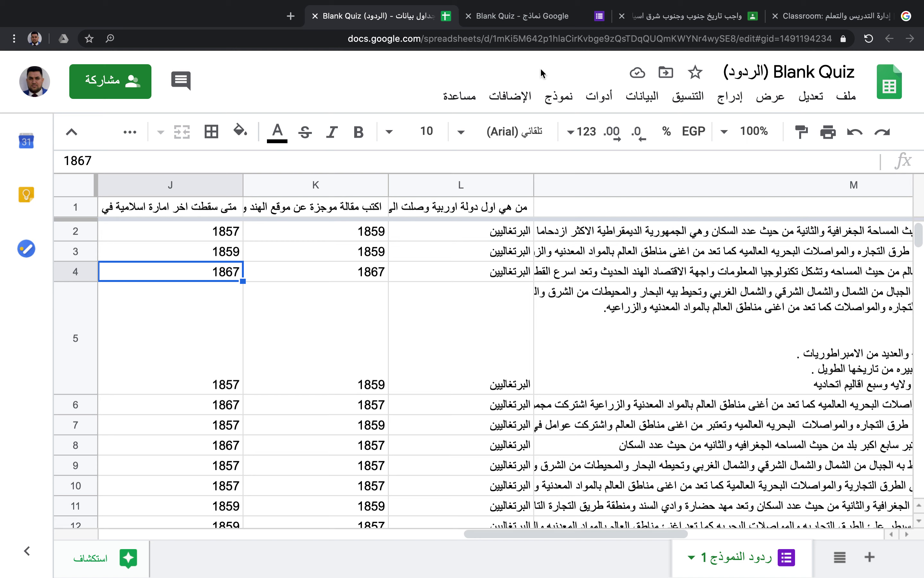
scroll(577, 194, "right", 5)
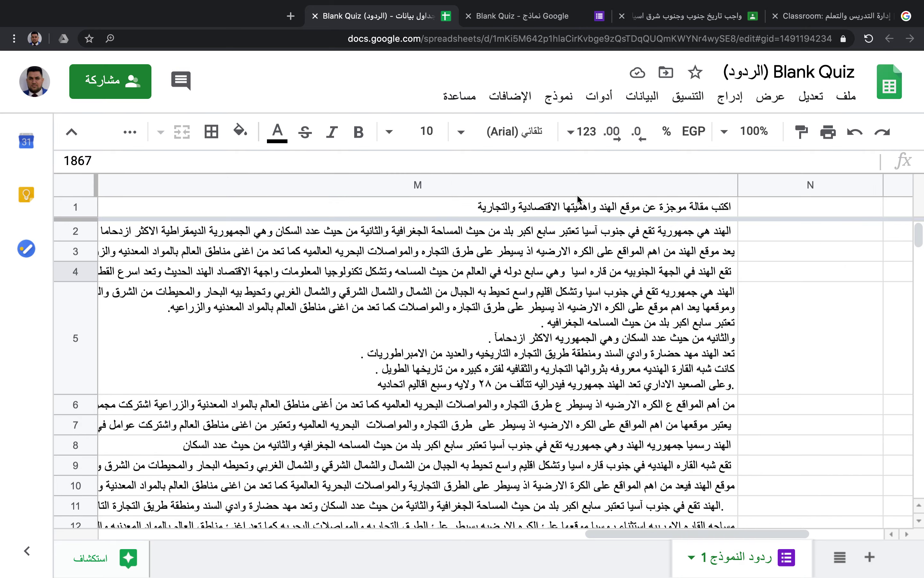
scroll(577, 194, "left", 2)
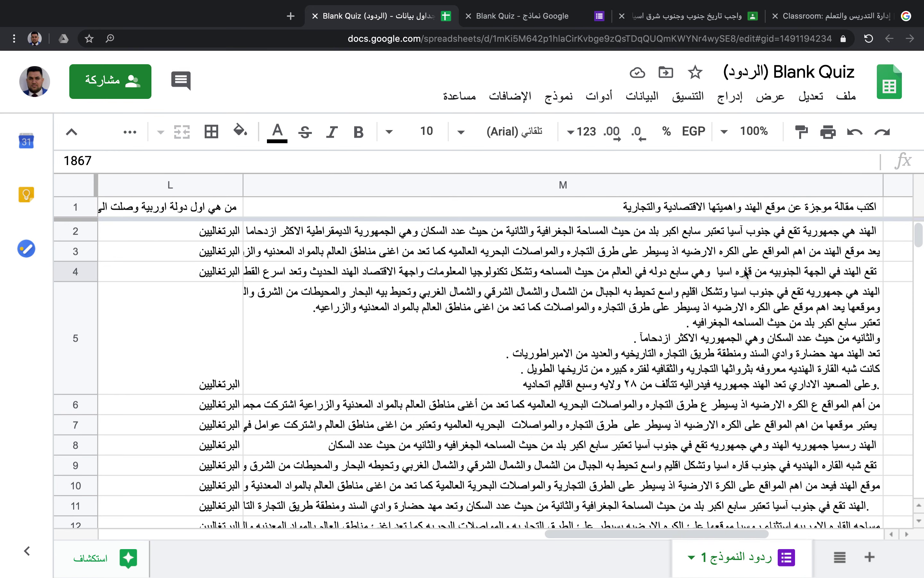
scroll(745, 273, "left", 10)
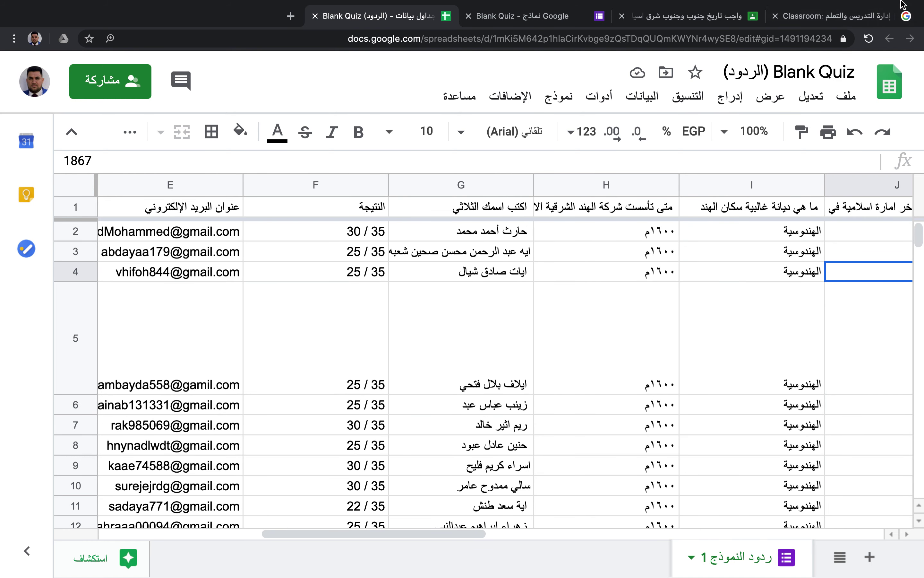
Step: Download the quiz responses sheet as a Microsoft Excel (.xlsx) file and open the downloaded workbook in Excel
left_click(846, 97)
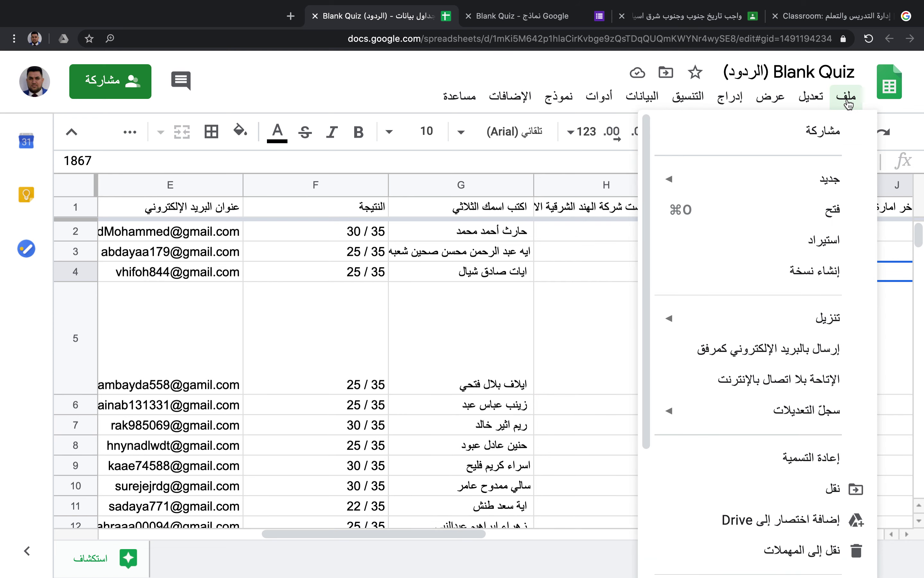
left_click(812, 97)
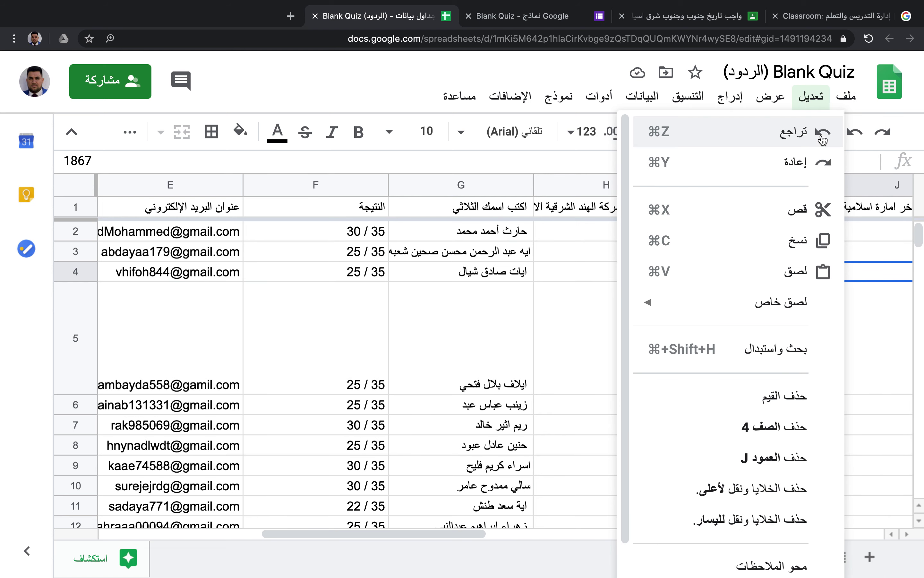
mouse_move(846, 96)
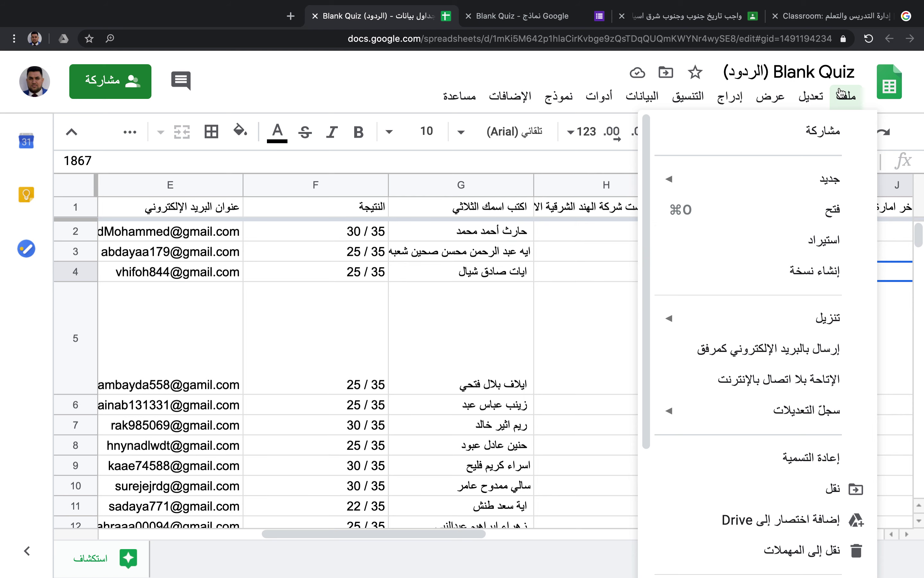
mouse_move(837, 318)
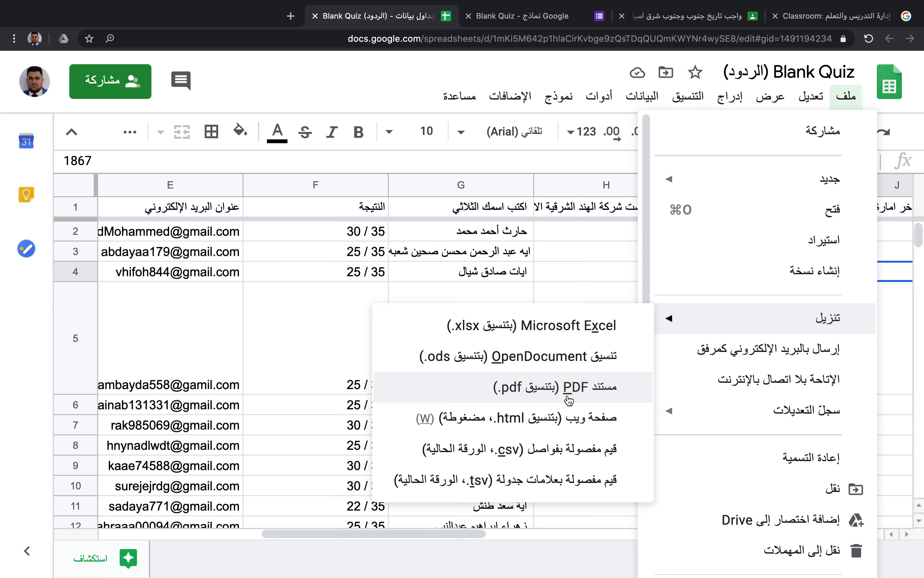
left_click(567, 326)
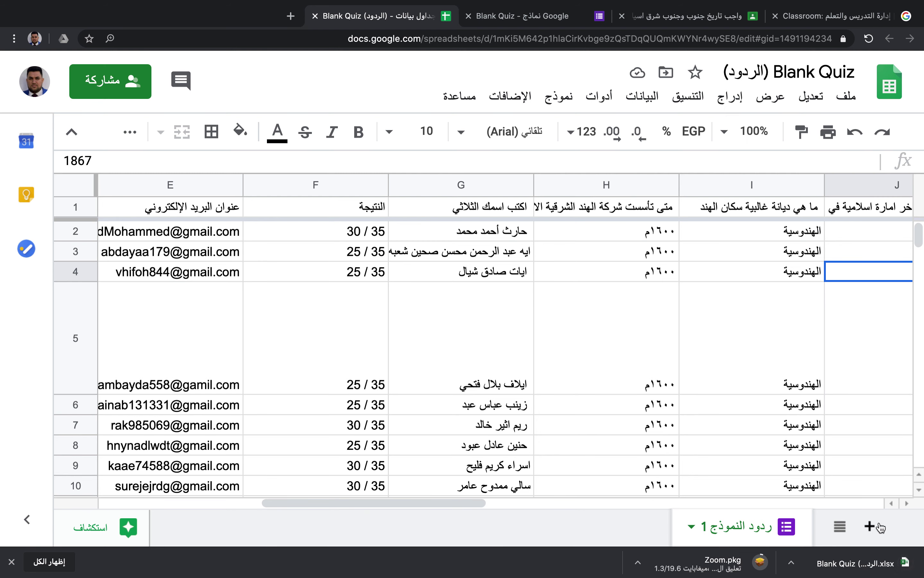
left_click(881, 568)
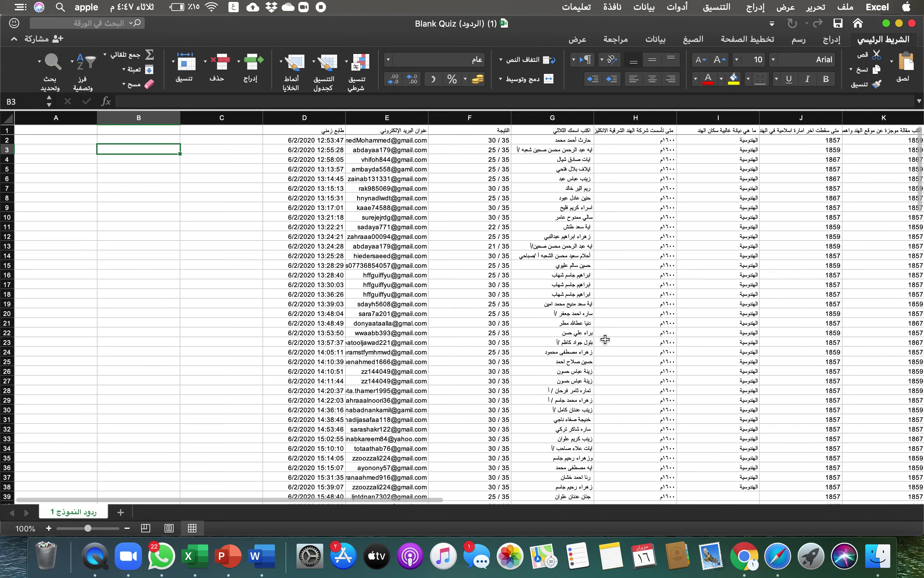
Step: Examine the student names, scores and answers across the columns of the downloaded workbook
scroll(606, 338, "right", 5)
scroll(650, 340, "right", 5)
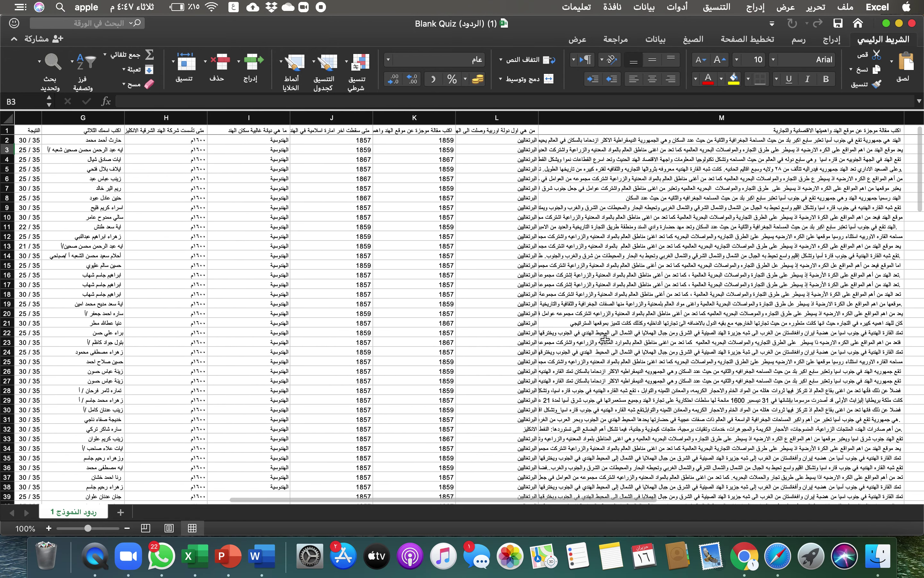
right_click(409, 206)
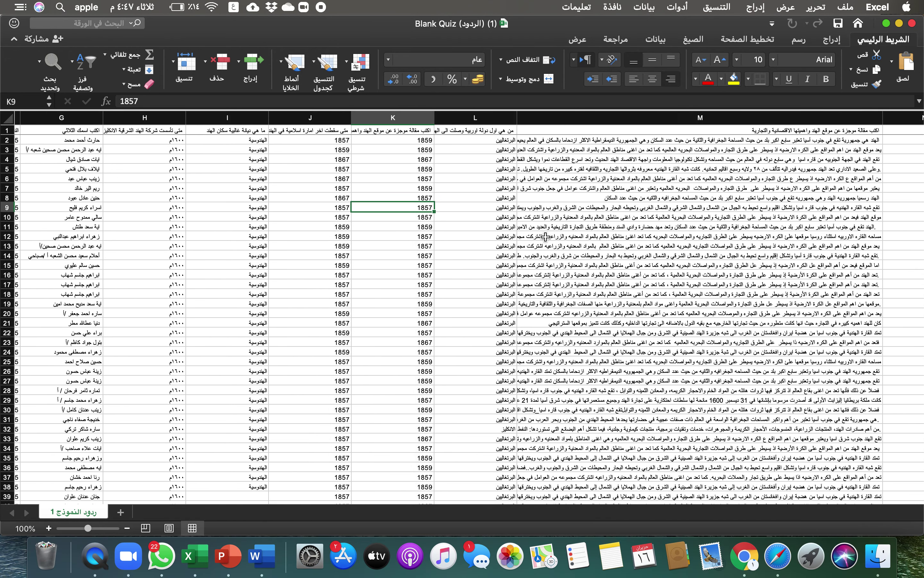
scroll(545, 237, "left", 3)
scroll(545, 237, "left", 3)
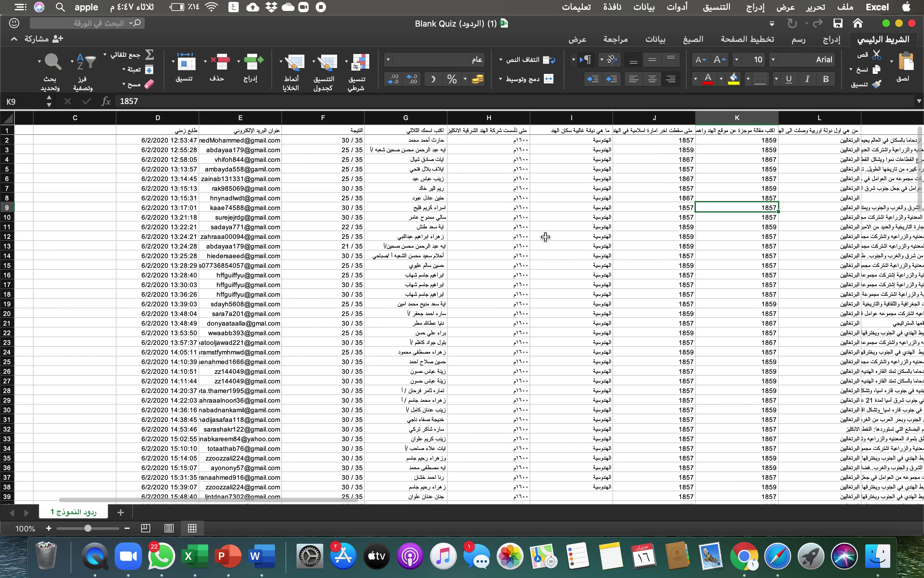
scroll(545, 237, "right", 2)
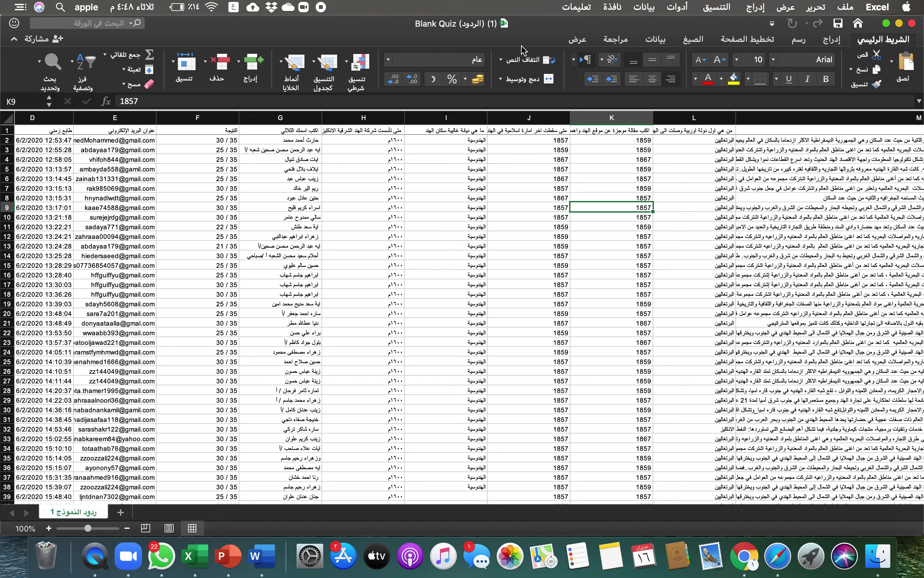
Step: Save the workbook to the desktop (سطح المكتب) under the name "اختبار طلبة المرحلة الثانية" and close it
left_click(844, 8)
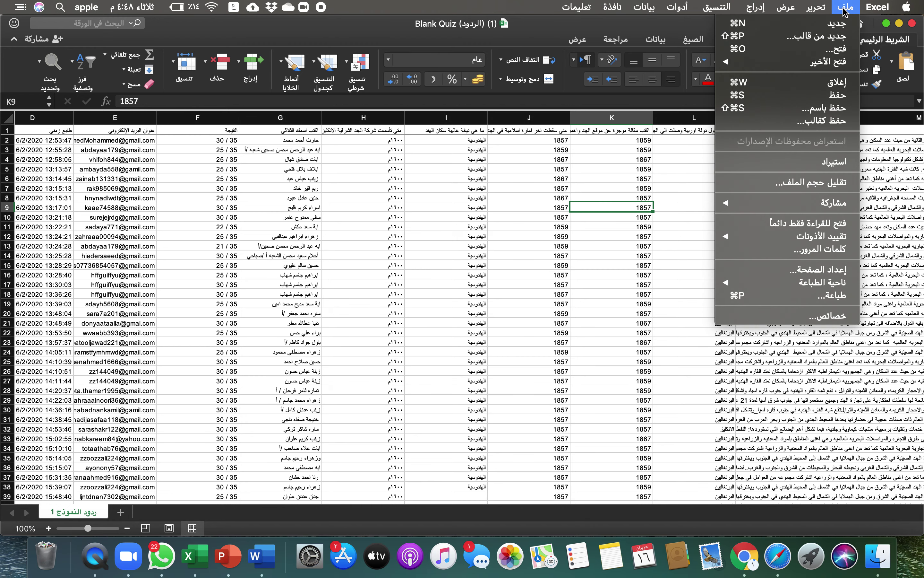
left_click(832, 111)
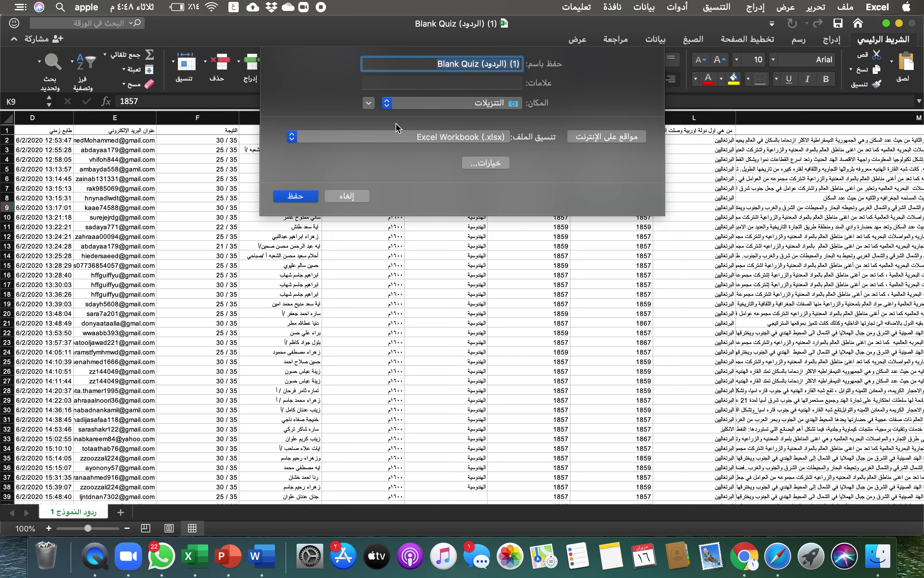
left_click(389, 103)
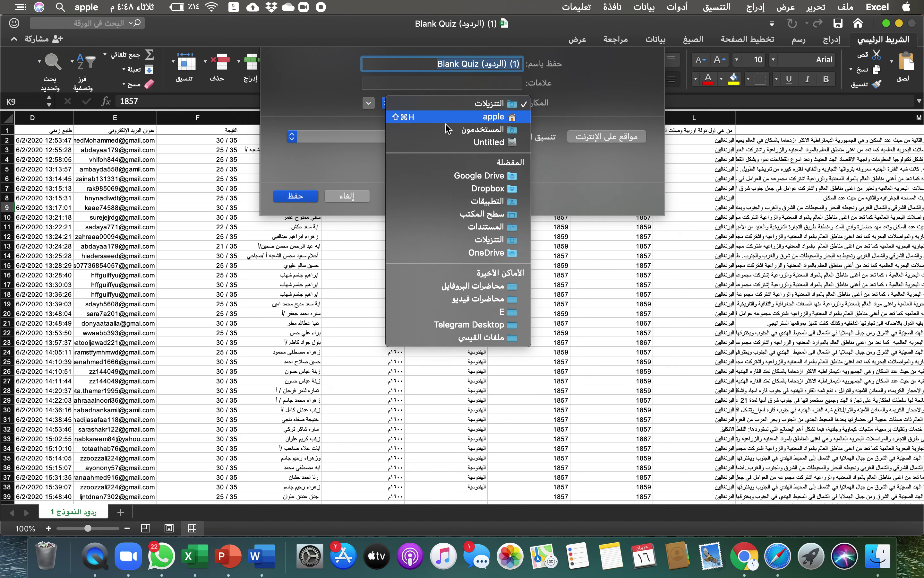
left_click(486, 214)
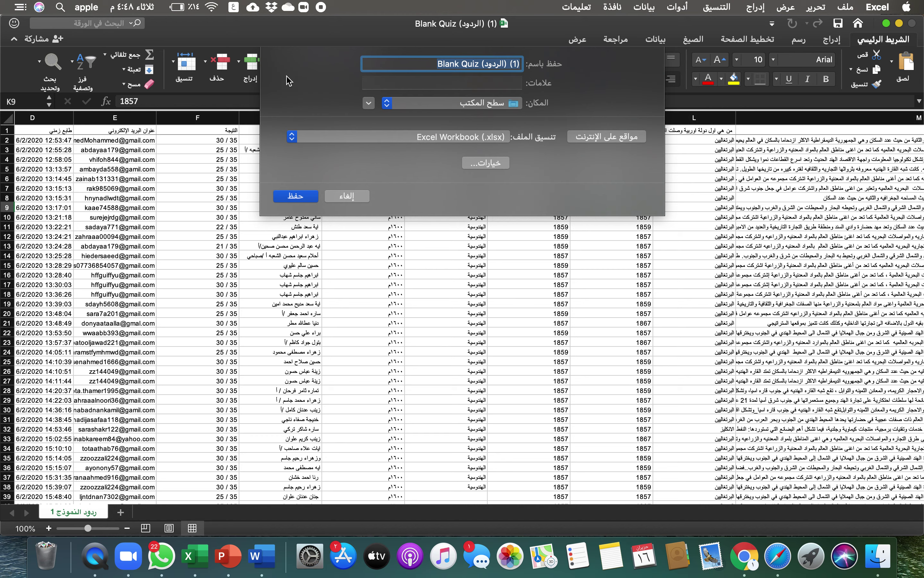
type("اخت")
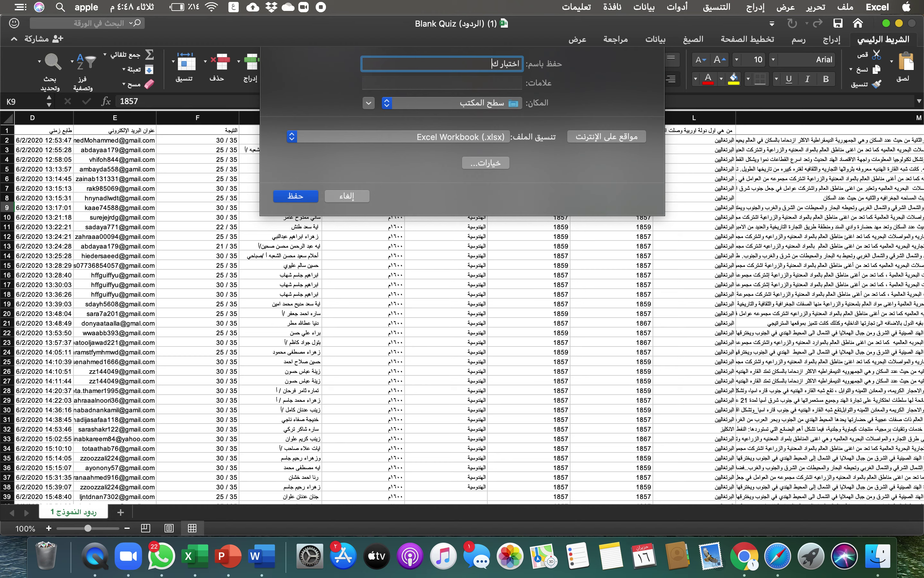
type("بار ك")
key("BackSpace")
type("طلبة المرحلة الثانية")
left_click(308, 196)
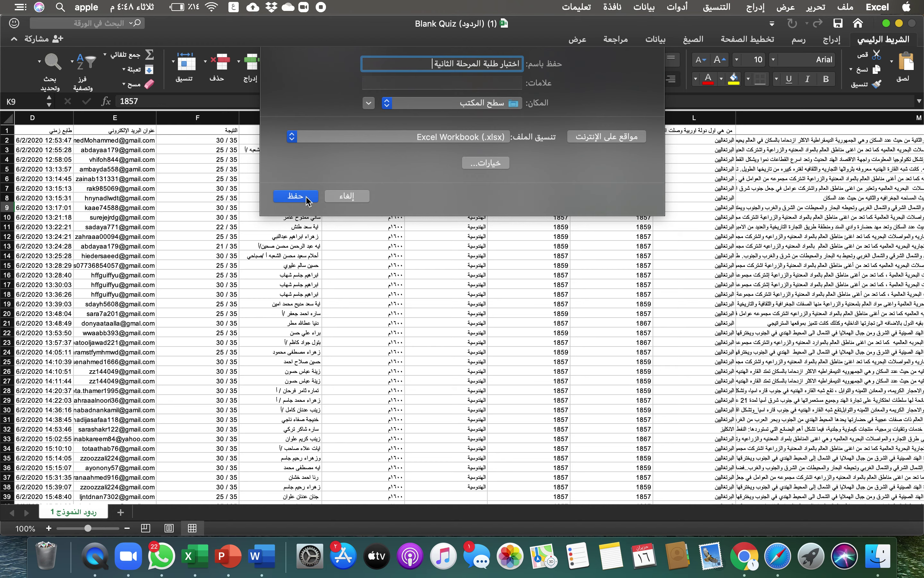
left_click(912, 24)
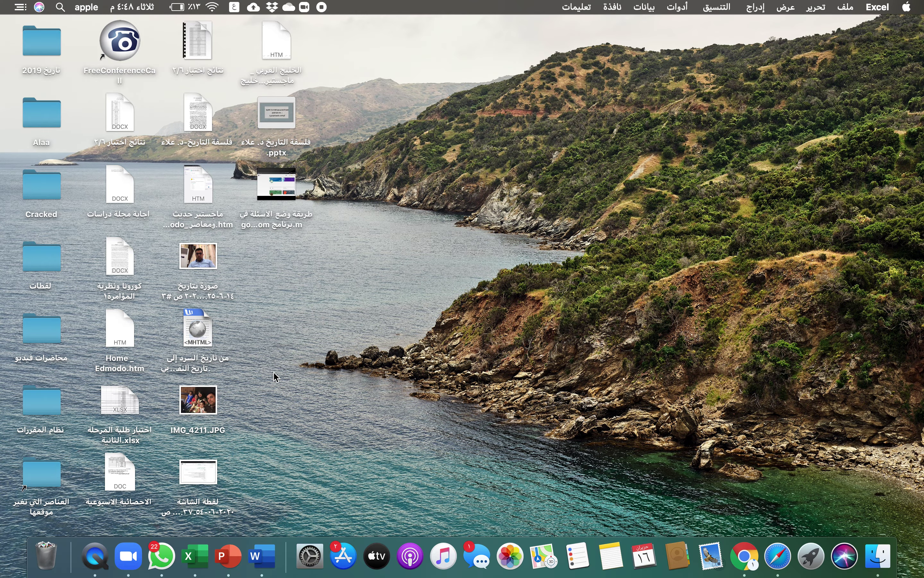
Step: Switch to Chrome and close the responses sheet, the Blank Quiz form and the class's classwork page
key("super+Tab")
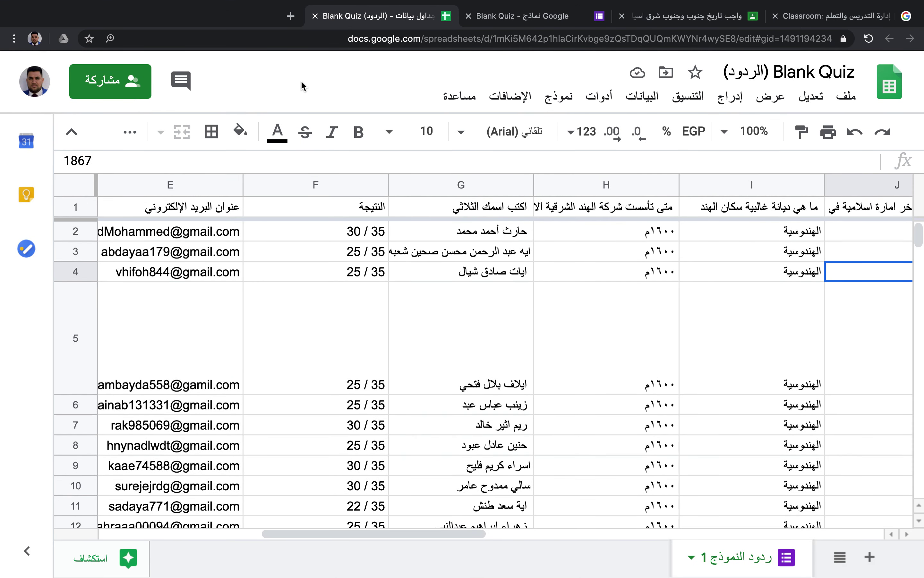
left_click(315, 16)
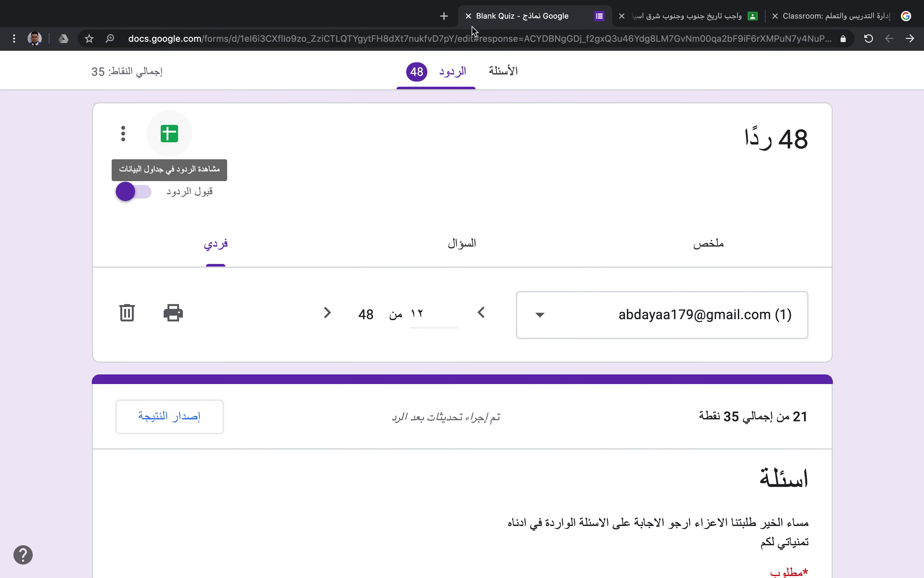
left_click(469, 16)
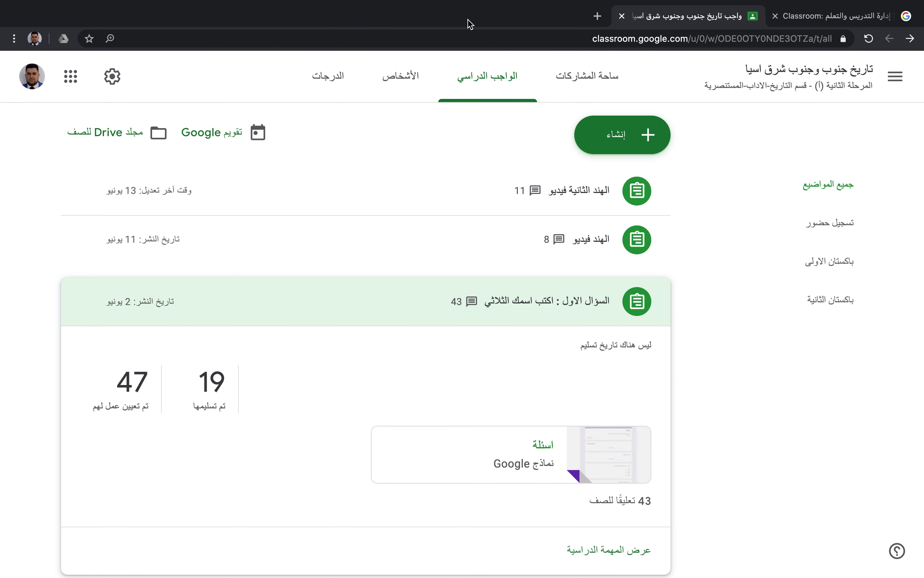
left_click(622, 16)
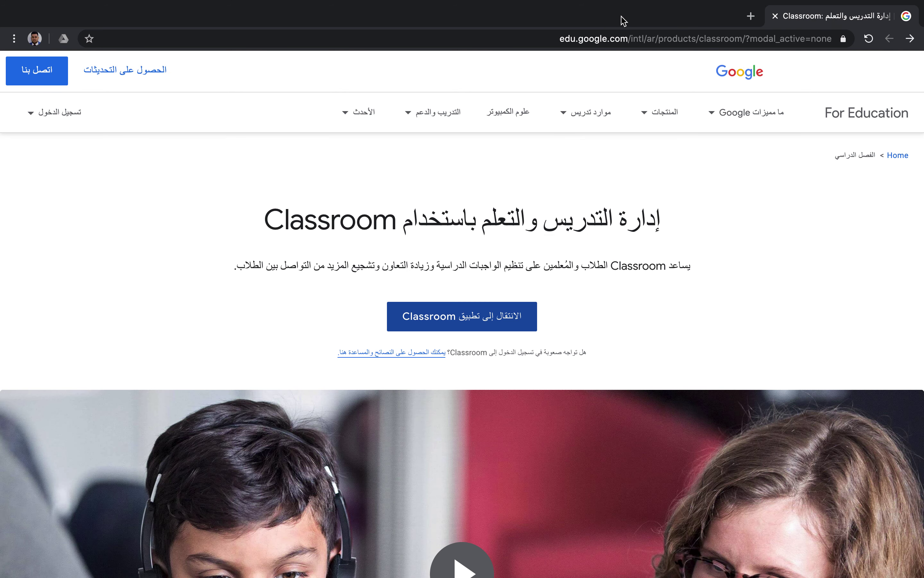
Step: Go to Google Classroom and expand the "اختبار تجريبي" assignment in the classwork of the "ماجستير حديث ومعاصر" class
left_click(477, 323)
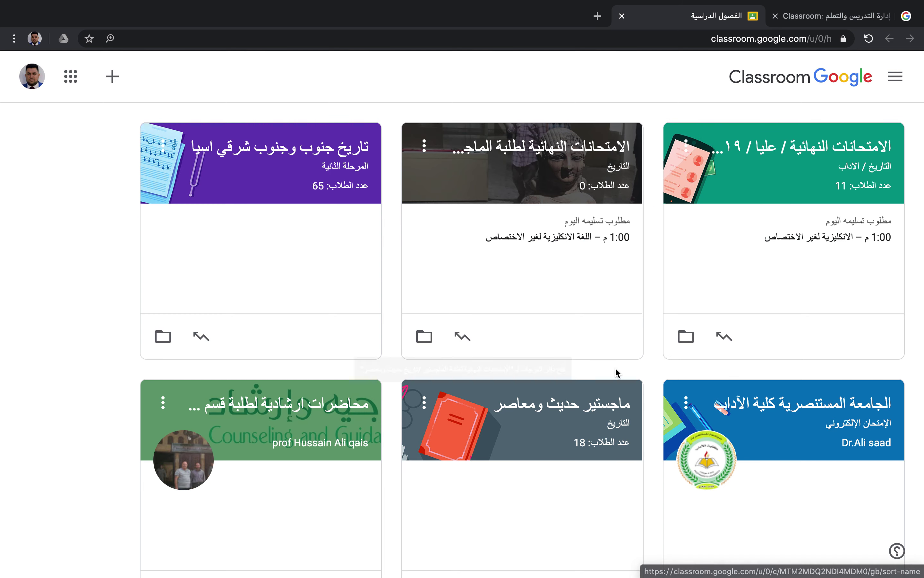
left_click(569, 403)
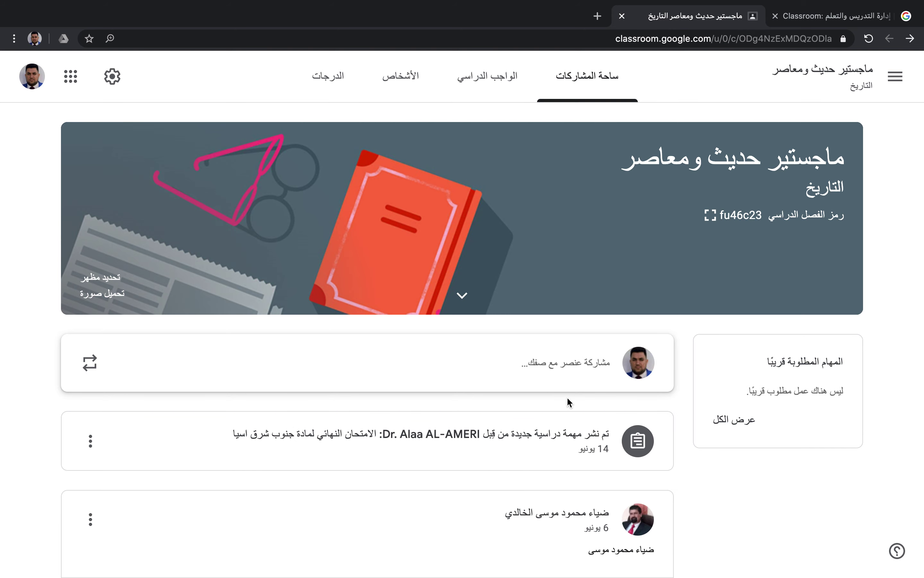
left_click(496, 79)
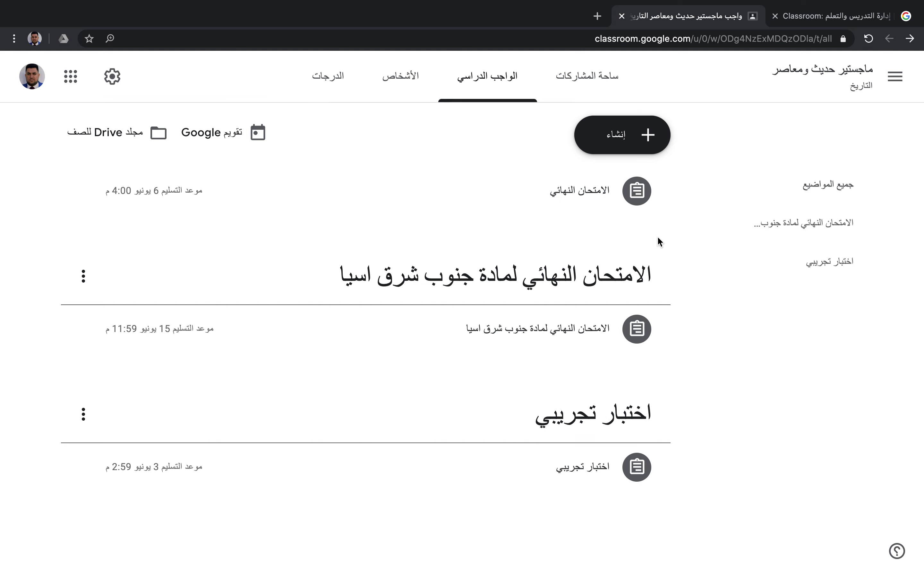
left_click(638, 467)
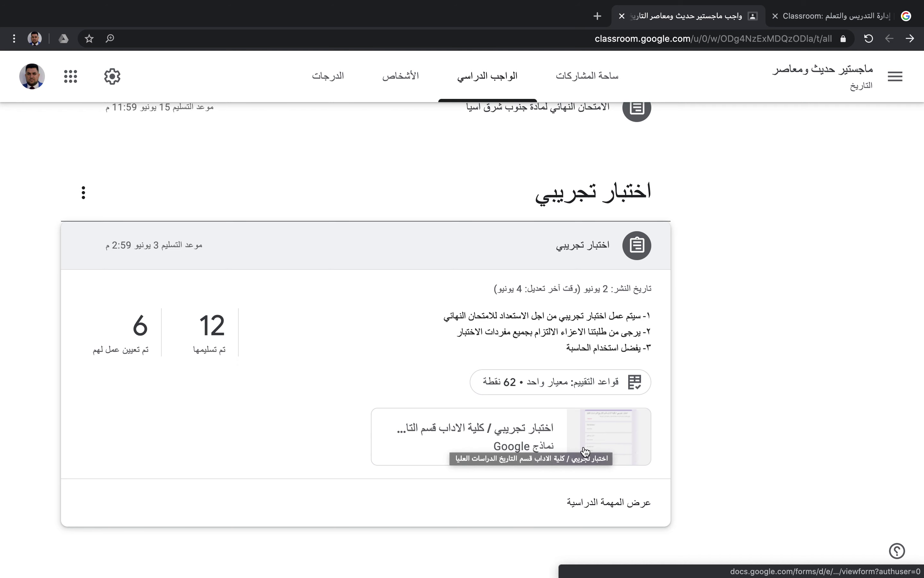
Step: Open the Google Form attached to the "اختبار تجريبي" assignment, view its previous responses, and close the responses page
left_click(603, 435)
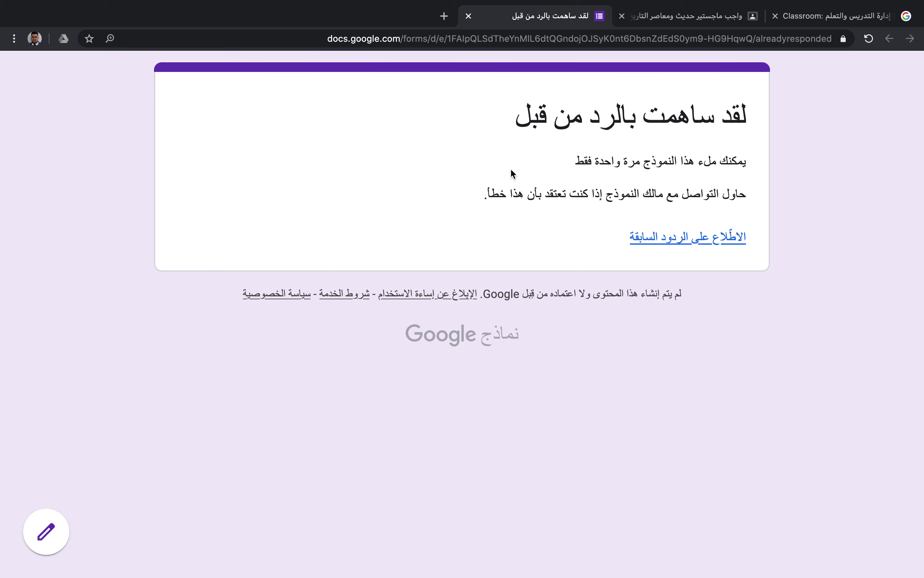
left_click(670, 241)
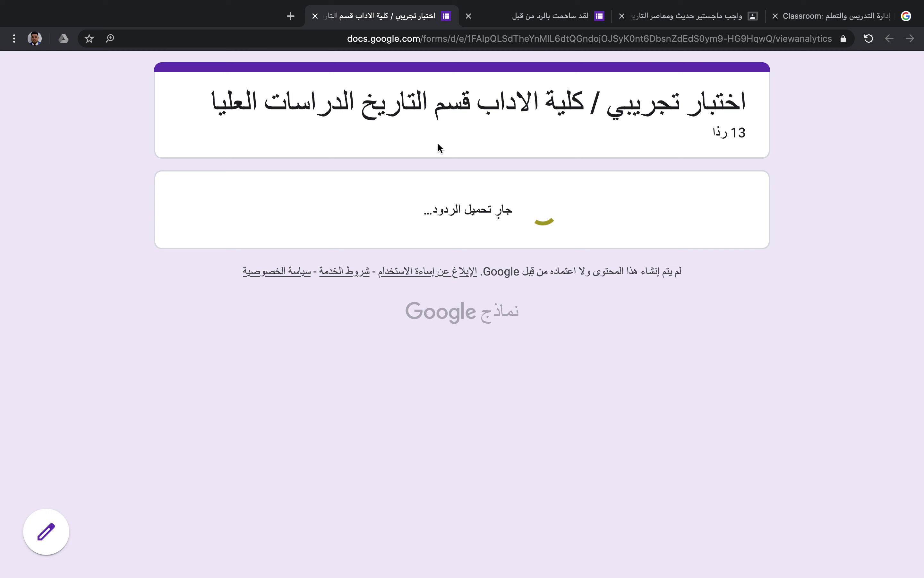
left_click(315, 16)
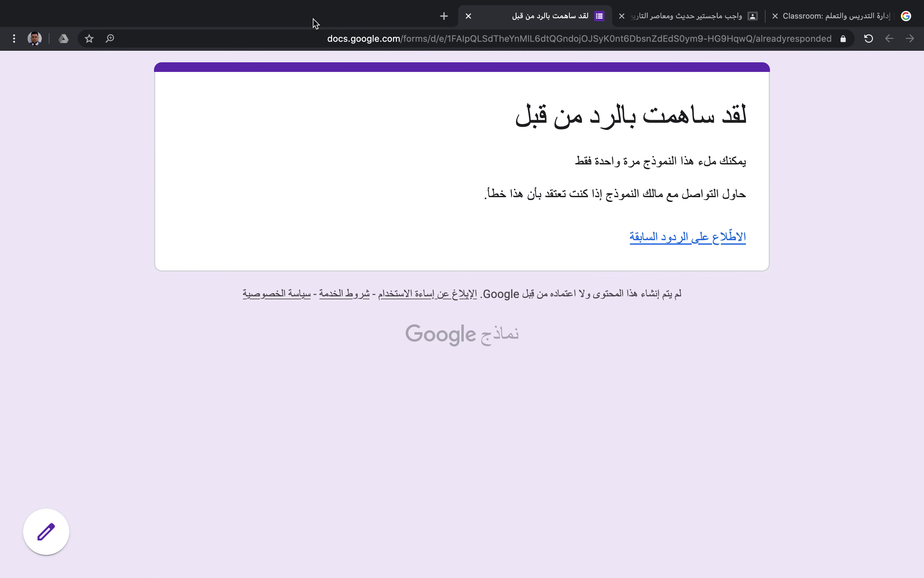
Step: Open the test form in edit mode and examine its response summary, covering the statistics, frequently missed questions and the list of scores
left_click(51, 543)
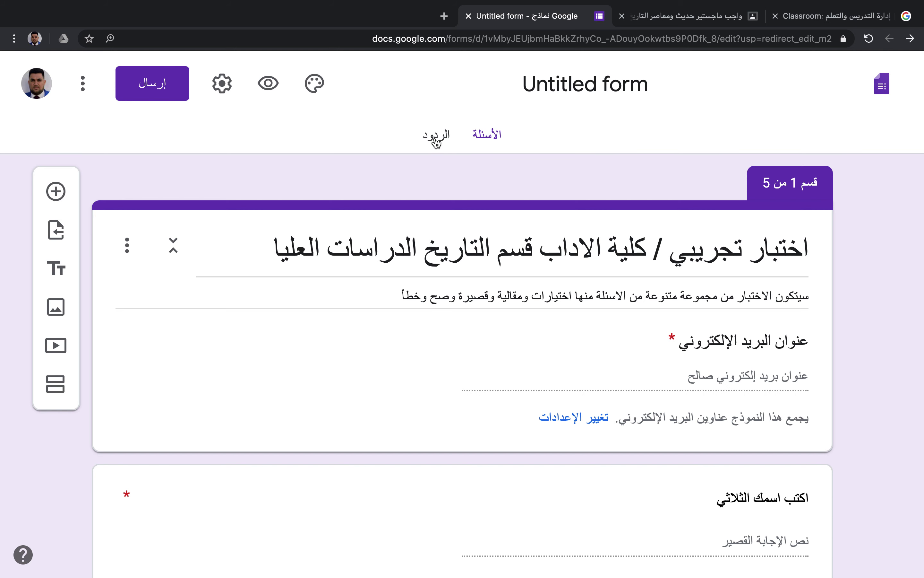
left_click(438, 143)
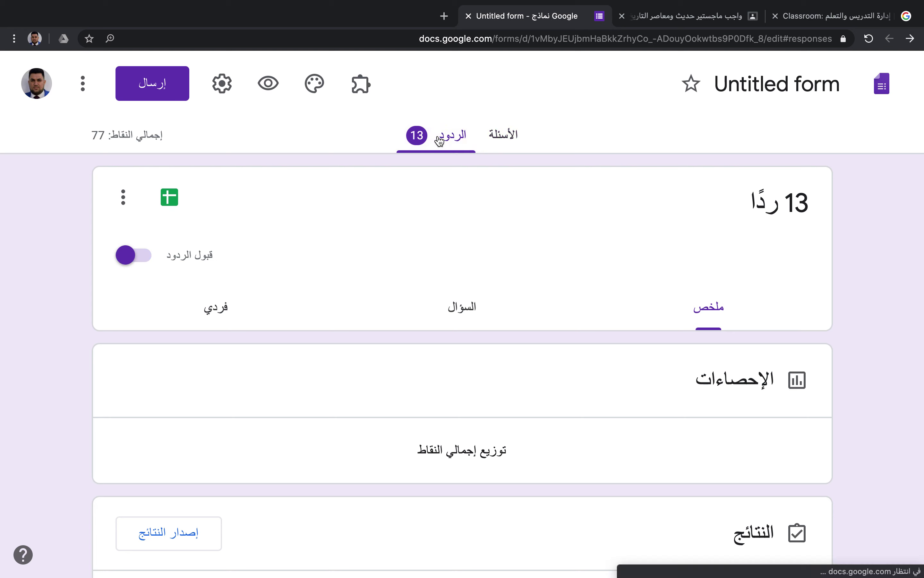
scroll(493, 220, "down", 5)
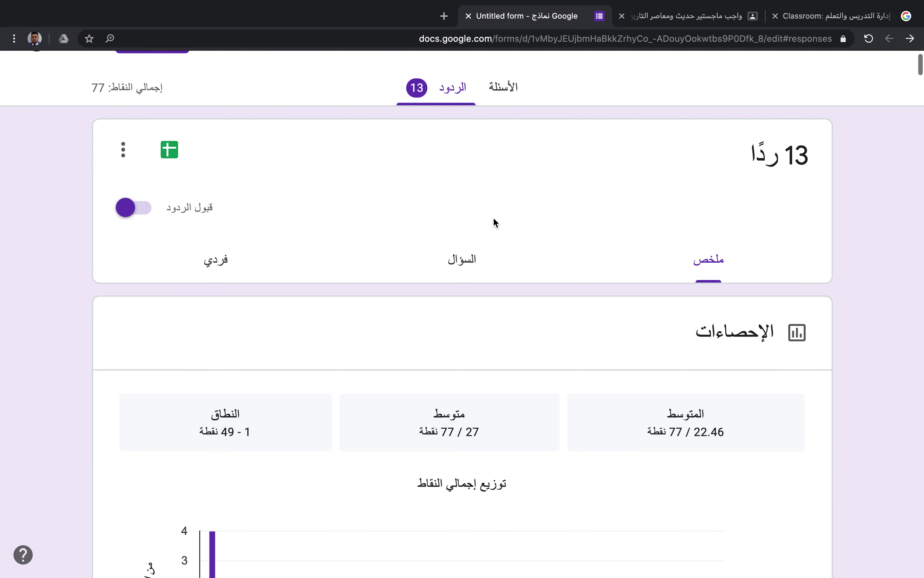
scroll(494, 220, "down", 7)
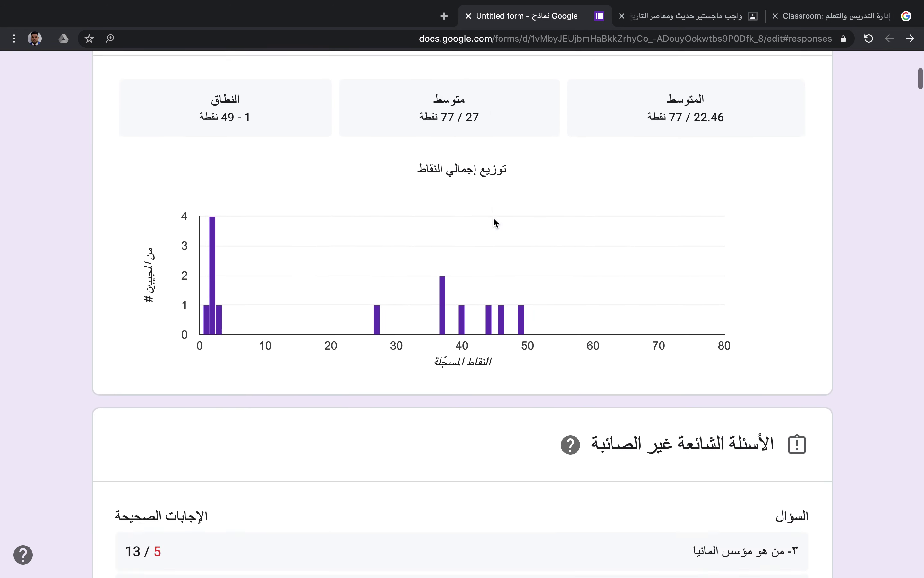
scroll(494, 219, "down", 8)
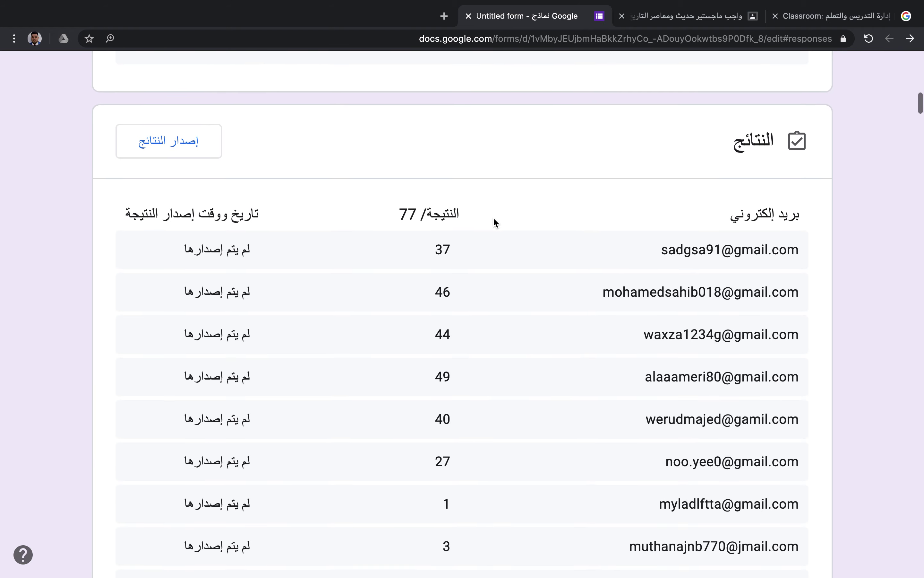
scroll(496, 223, "down", 4)
scroll(496, 223, "up", 4)
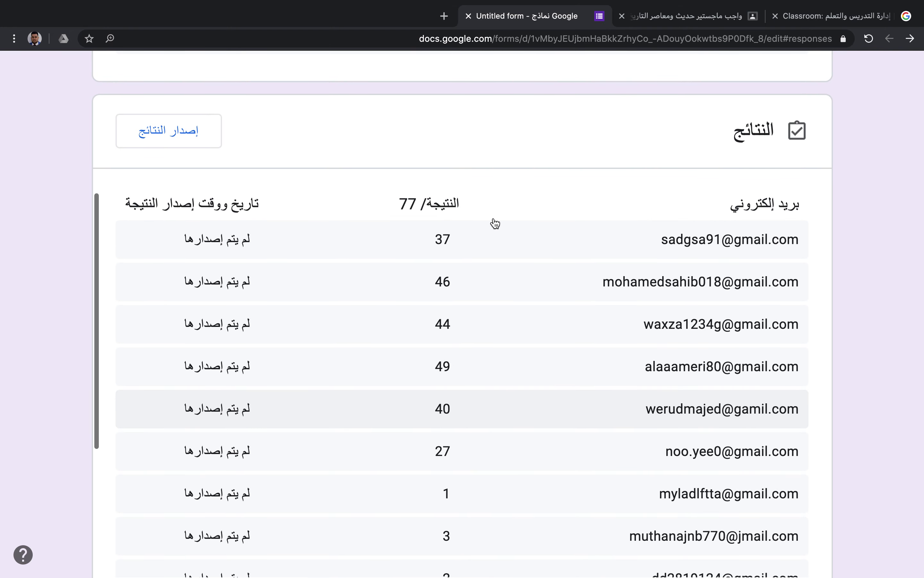
scroll(494, 220, "up", 1)
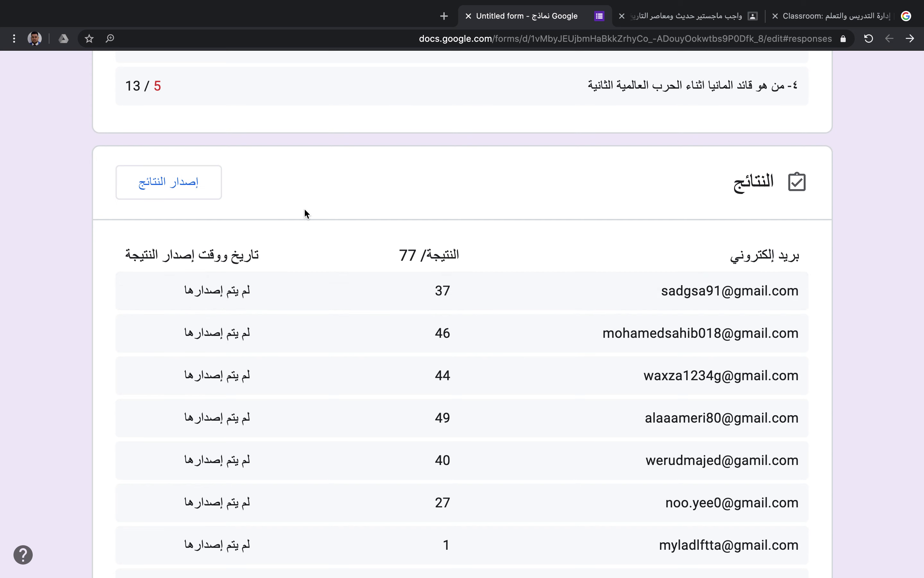
scroll(305, 213, "up", 3)
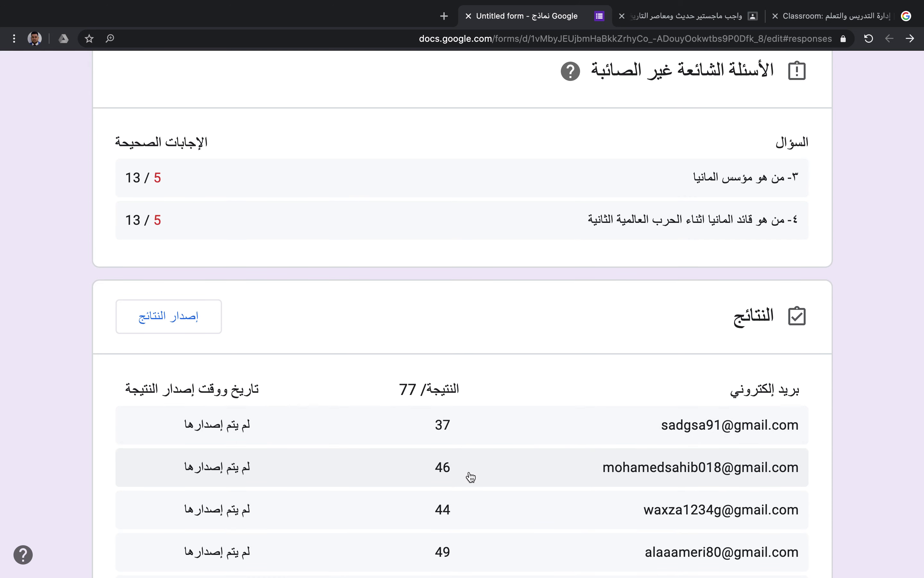
scroll(471, 476, "down", 5)
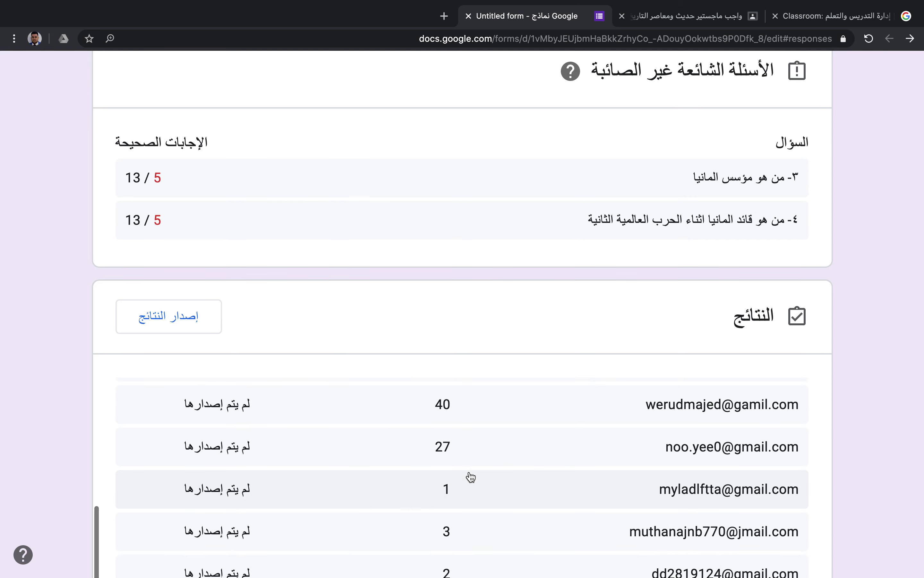
scroll(471, 477, "up", 5)
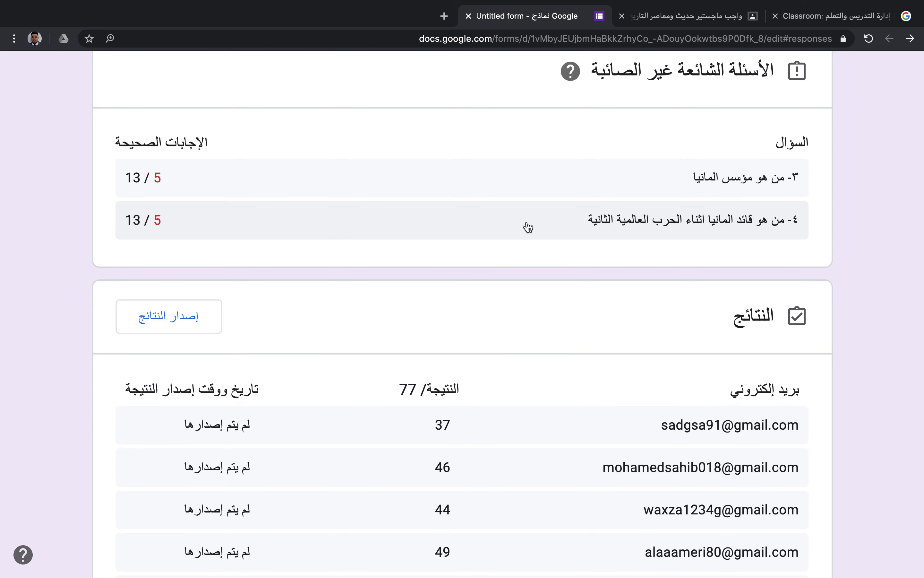
scroll(528, 227, "up", 10)
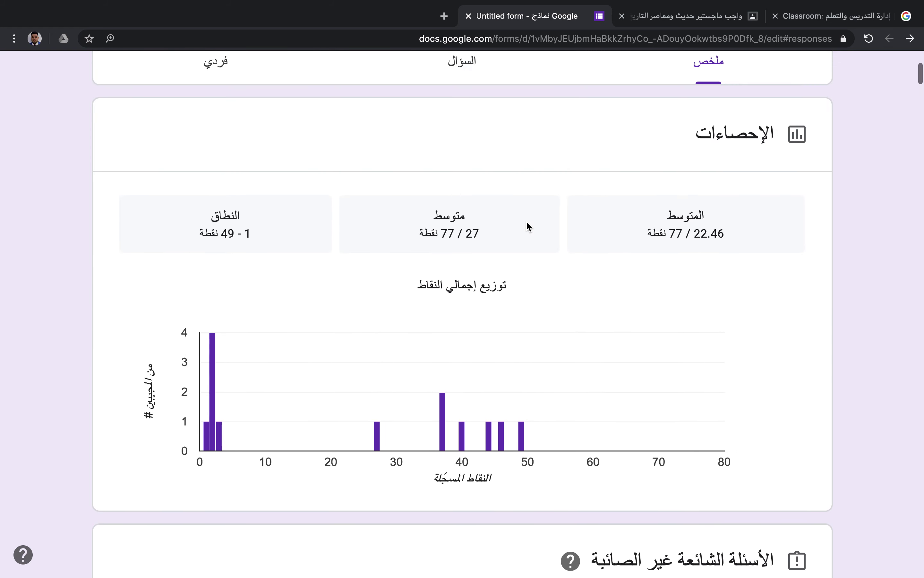
scroll(527, 226, "up", 5)
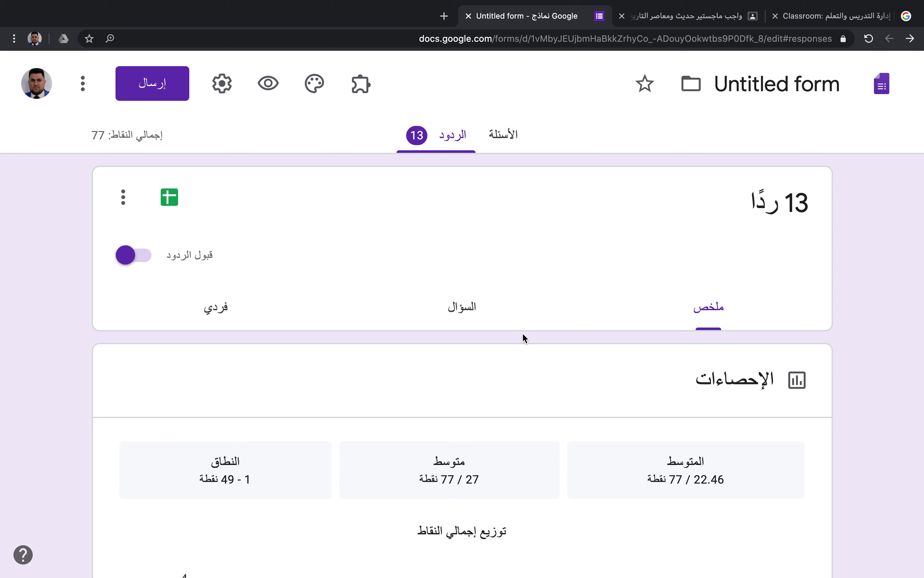
Step: View the responses by question, switch to the individual view and page through to the fifth response
left_click(459, 310)
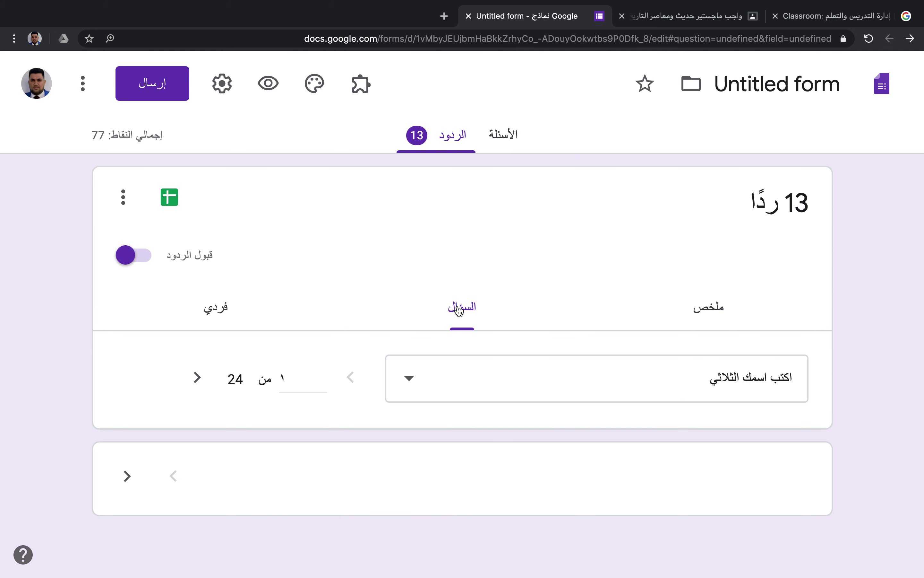
left_click(224, 309)
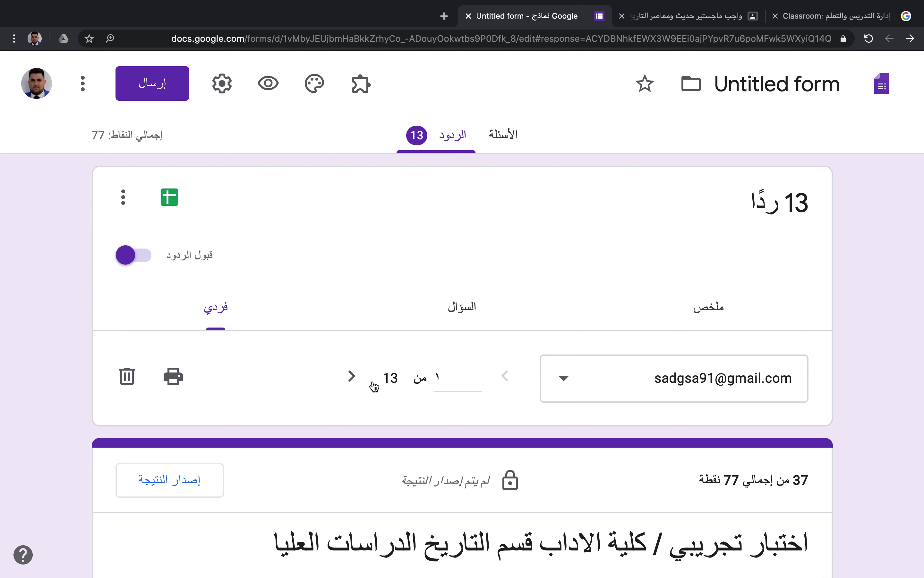
scroll(353, 378, "down", 3)
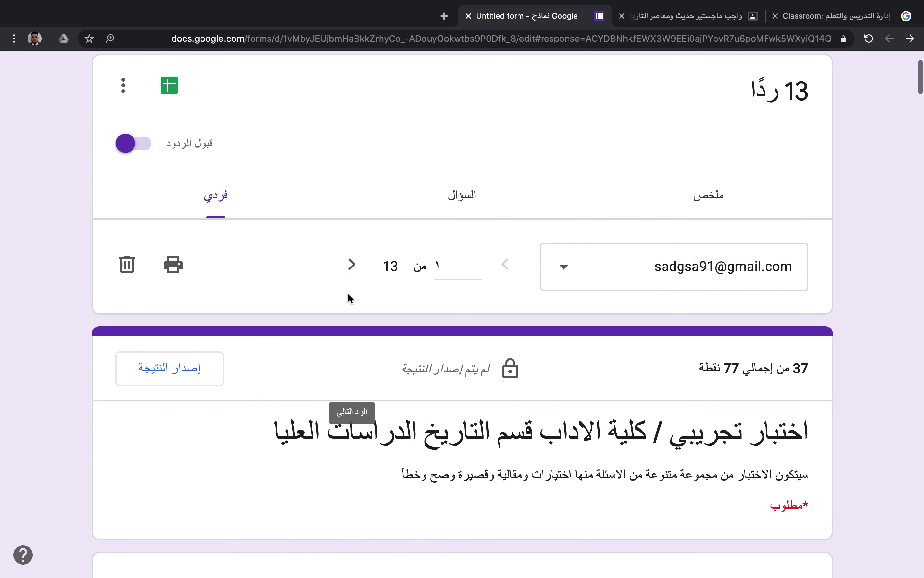
left_click(352, 266)
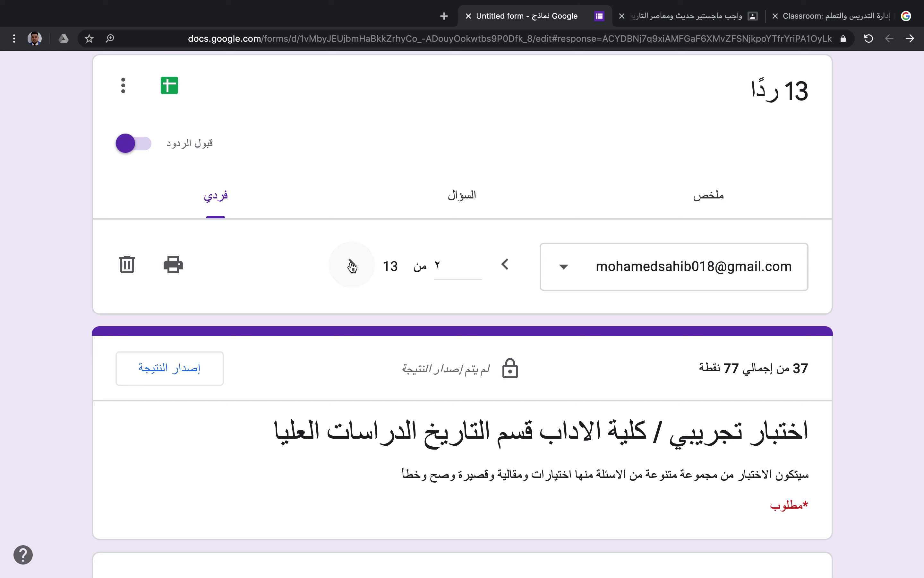
left_click(352, 267)
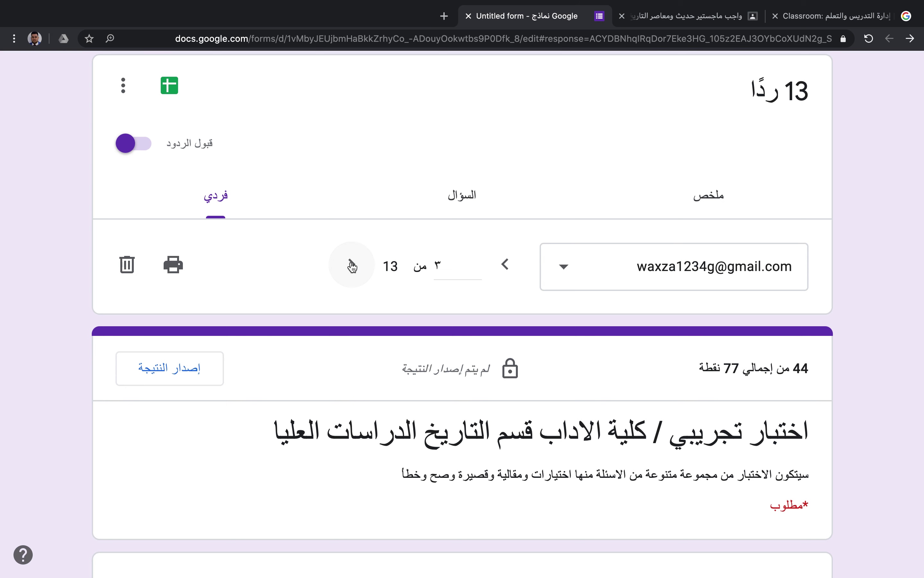
left_click(352, 267)
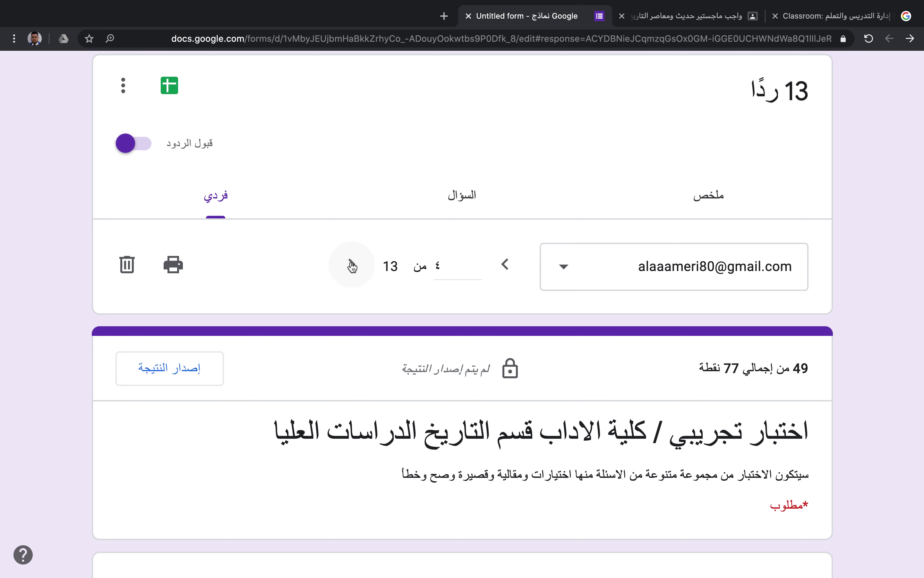
scroll(352, 267, "down", 1)
left_click(351, 249)
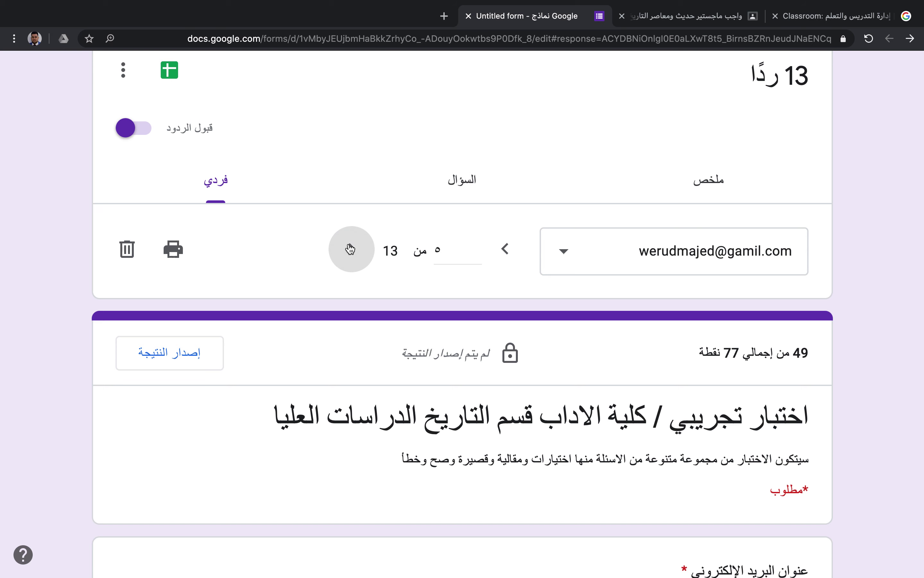
Step: Review the fifth response's answers, set the score of essay question س١ (تحدث عن اهم صفات المؤرخ) to 9 out of 15, and save
scroll(350, 249, "down", 8)
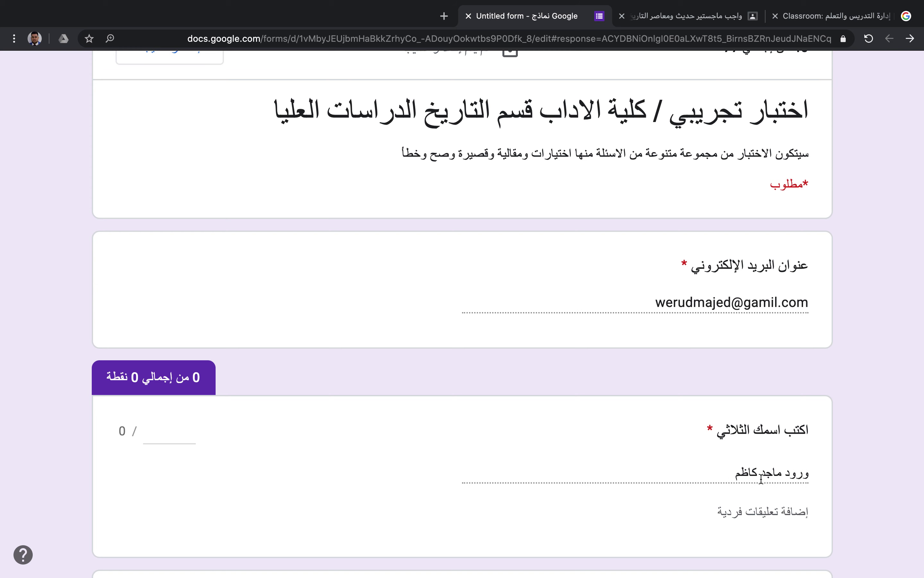
scroll(727, 479, "down", 12)
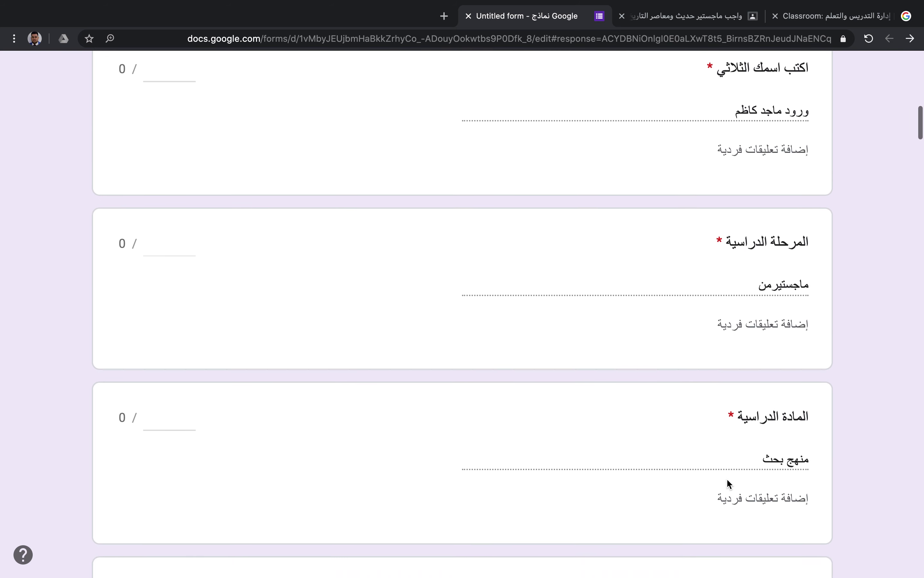
scroll(728, 480, "down", 1)
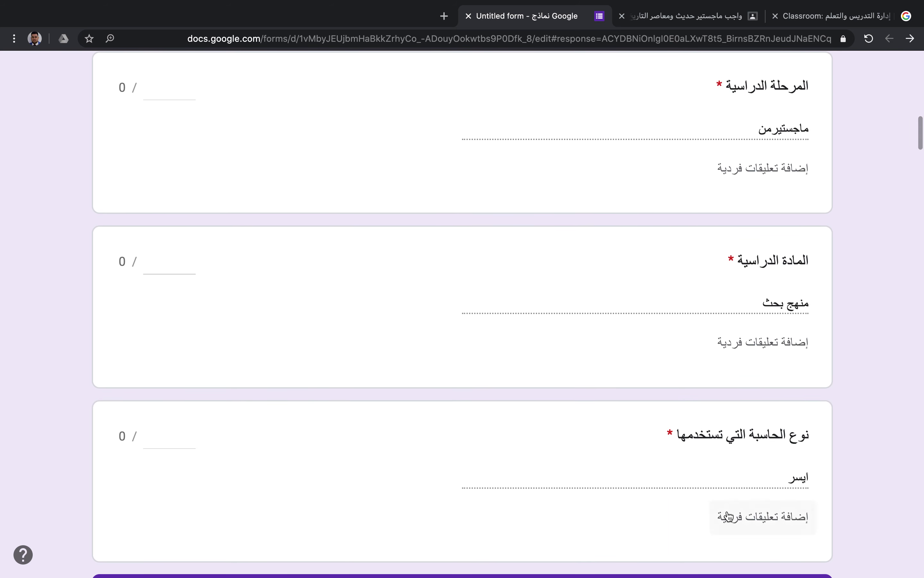
scroll(728, 520, "up", 3)
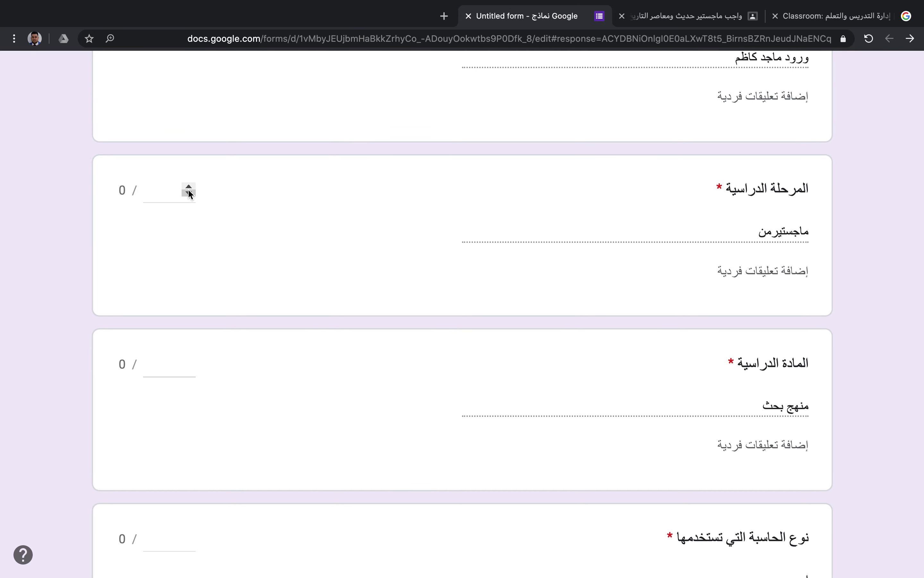
scroll(189, 191, "down", 10)
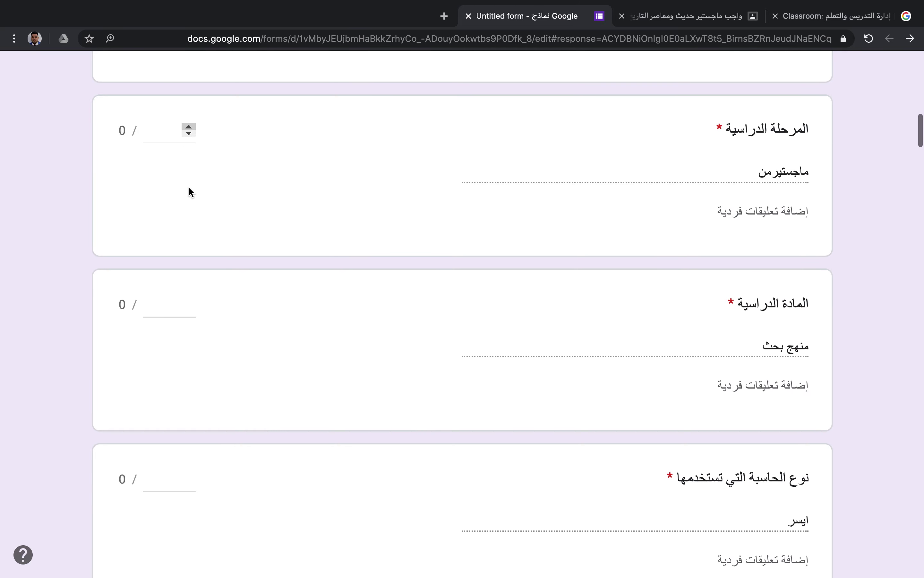
scroll(191, 192, "up", 4)
scroll(188, 186, "up", 6)
scroll(189, 187, "down", 16)
scroll(189, 187, "down", 2)
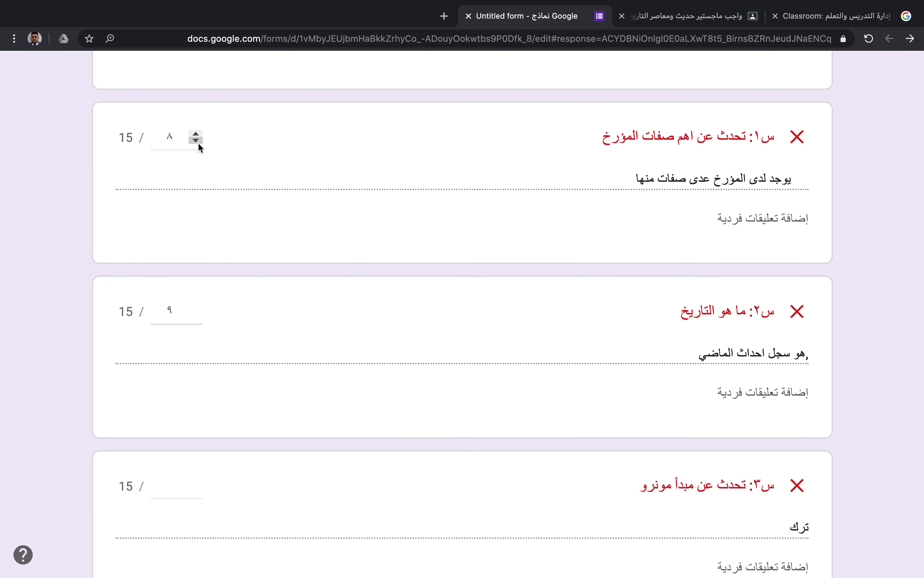
left_click(194, 134)
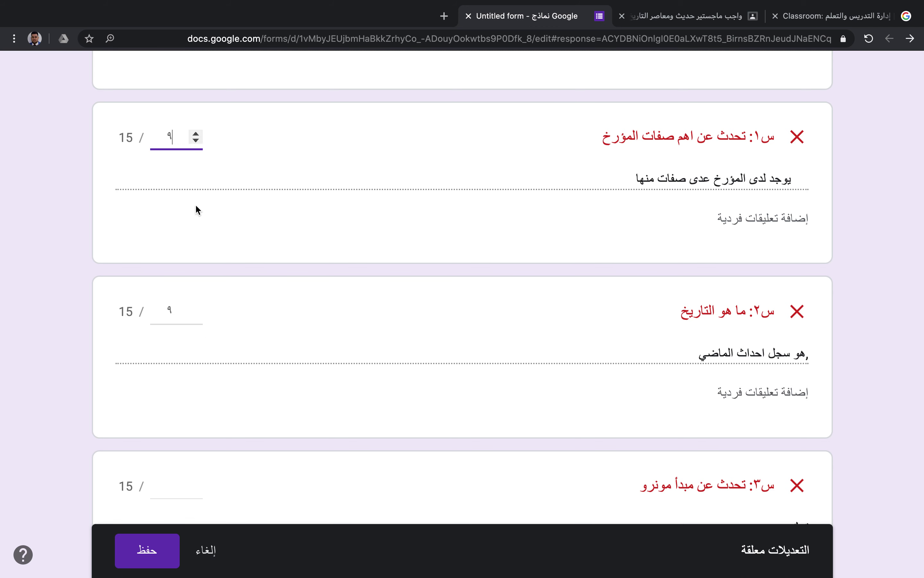
left_click(152, 548)
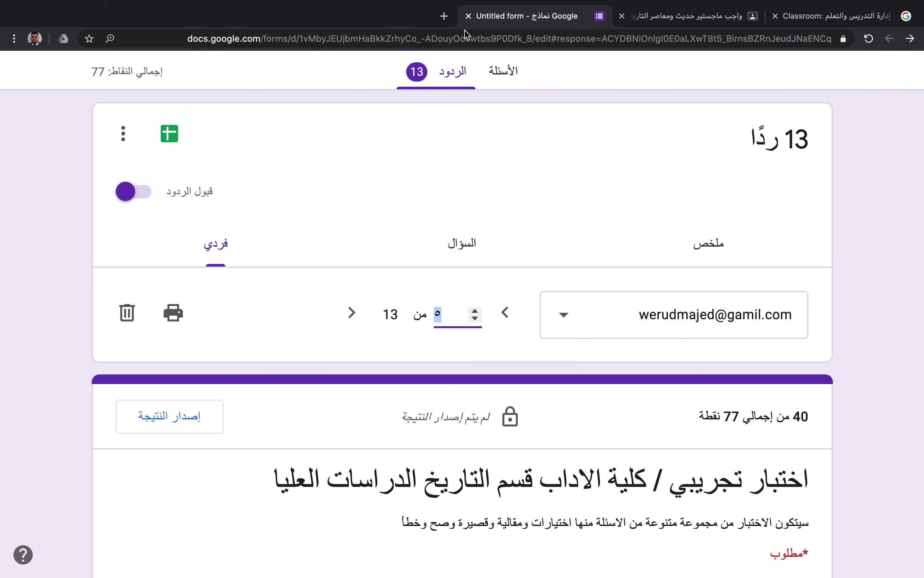
Step: Close the form and the browser window to return to the desktop
left_click(469, 16)
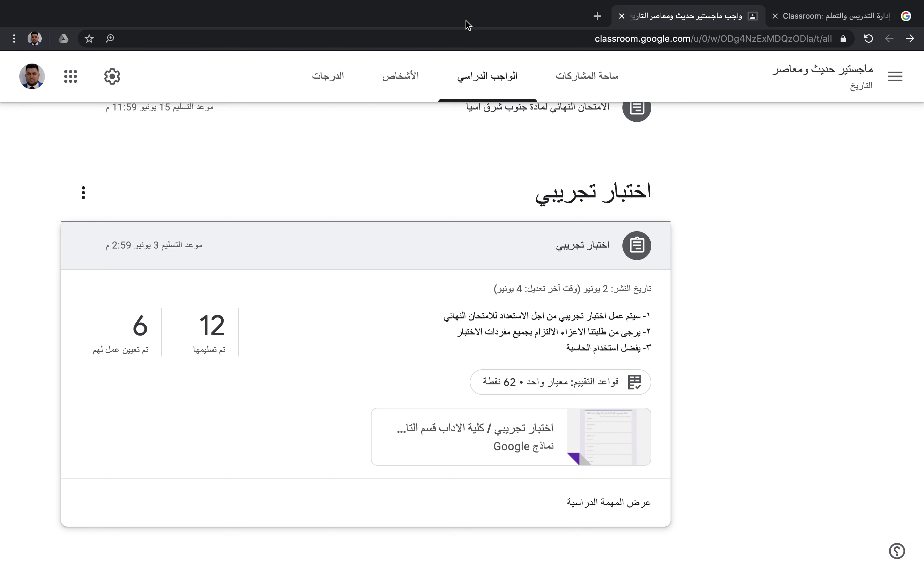
mouse_move(921, 18)
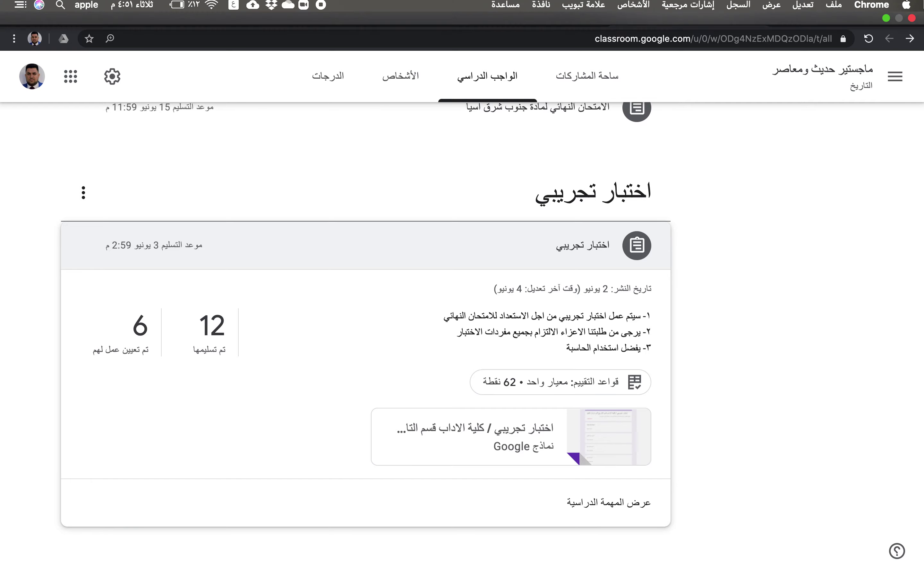
left_click(912, 21)
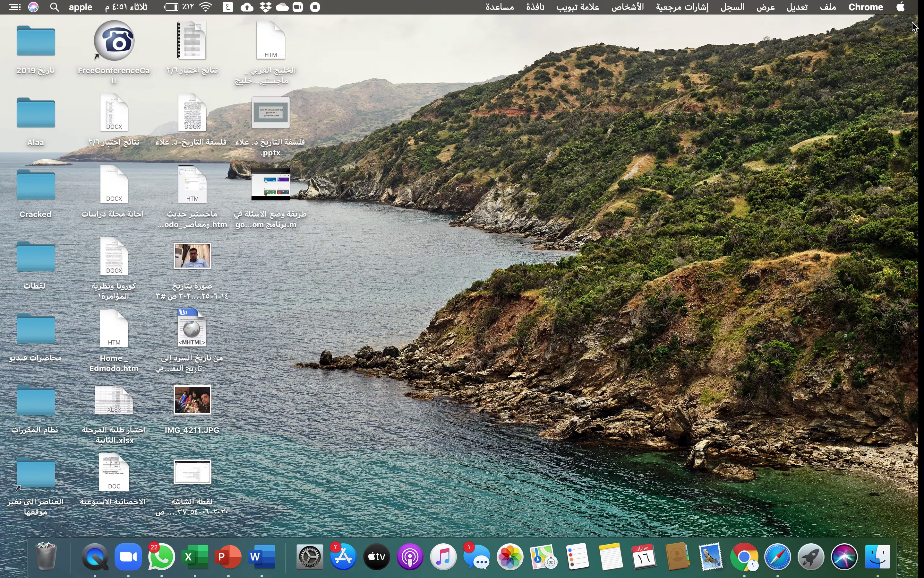